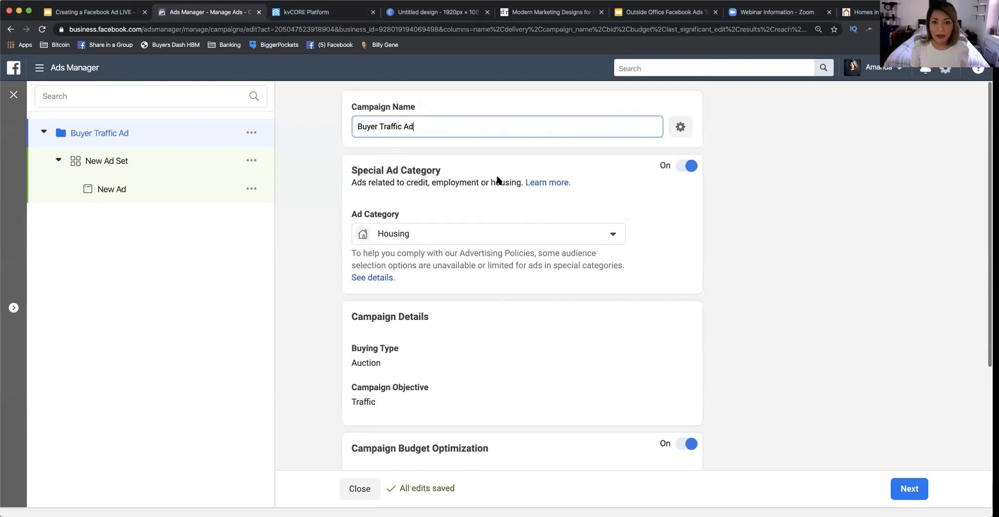
Review the campaign's special ad category and budget optimization settings, and proceed to the new ad set's settings.
left_click(331, 233)
left_click_drag(351, 171, 452, 169)
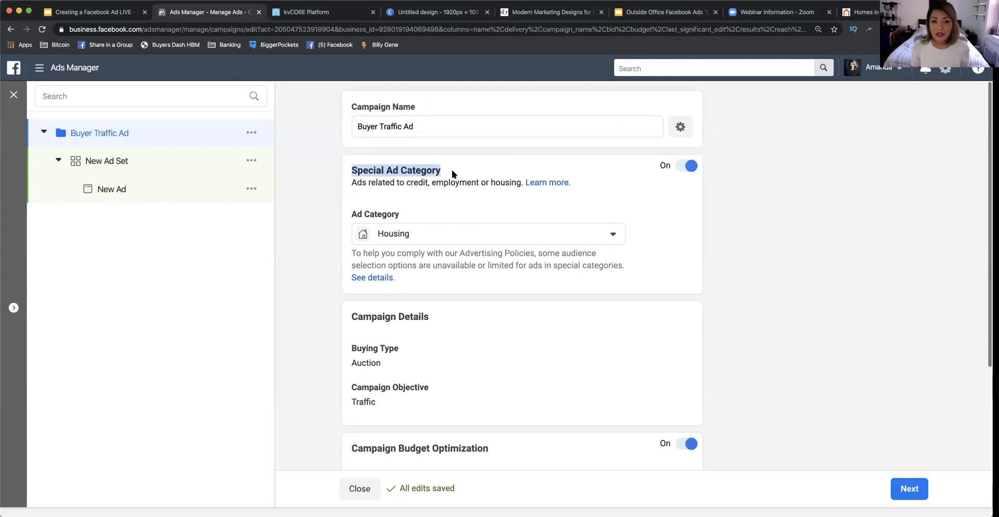
scroll(514, 207, "down", 5)
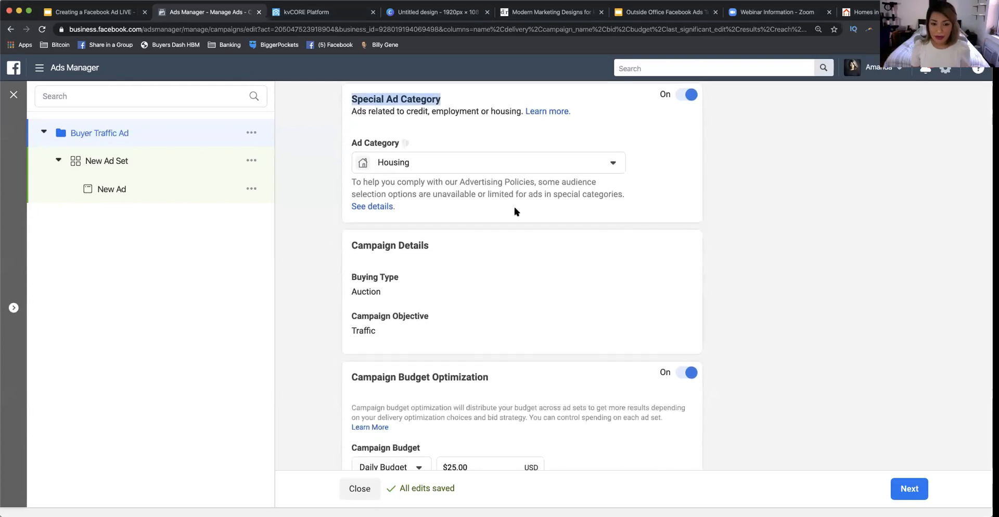
left_click_drag(352, 379, 458, 376)
left_click(565, 396)
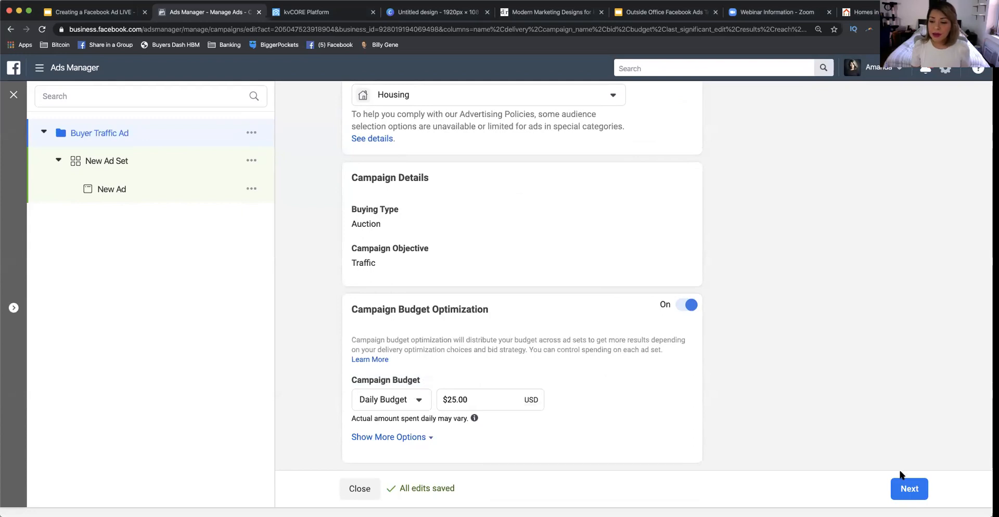
left_click(908, 489)
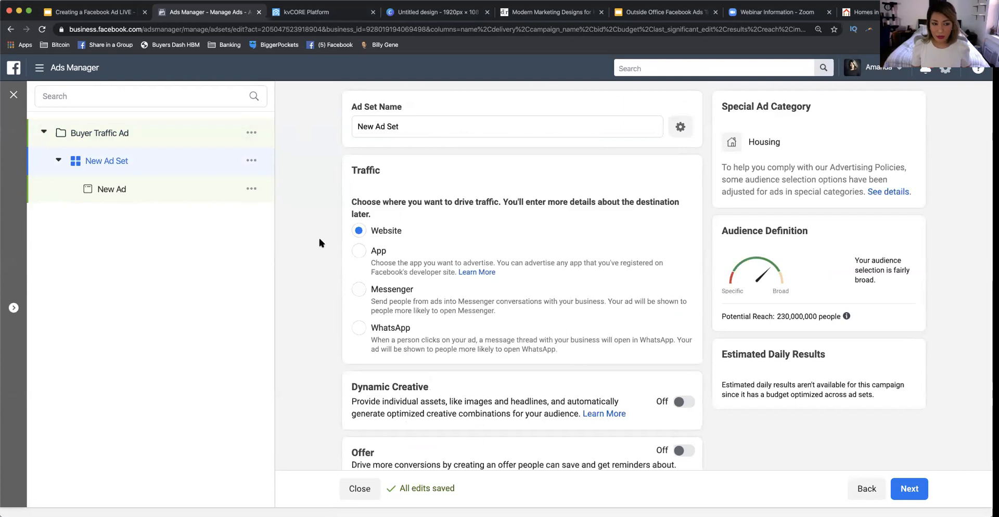
left_click(90, 135)
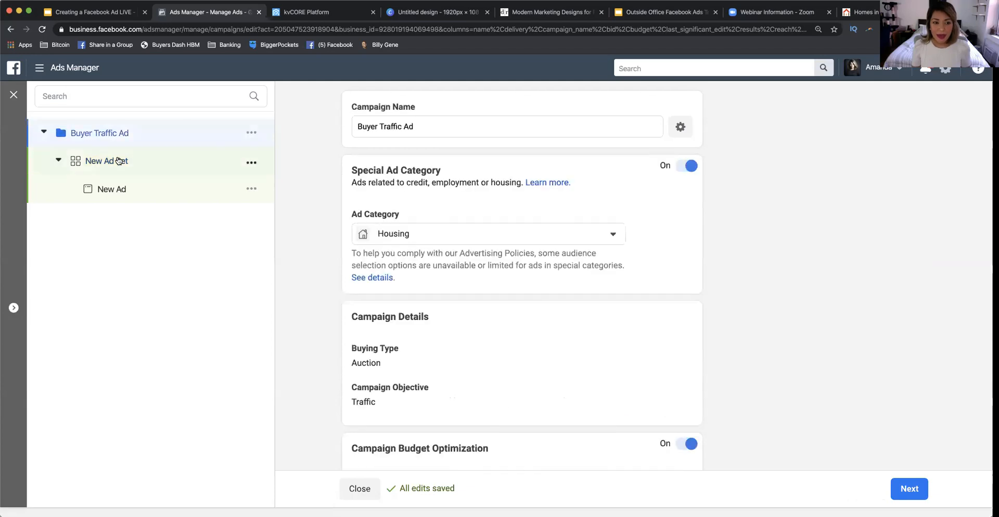
left_click(118, 160)
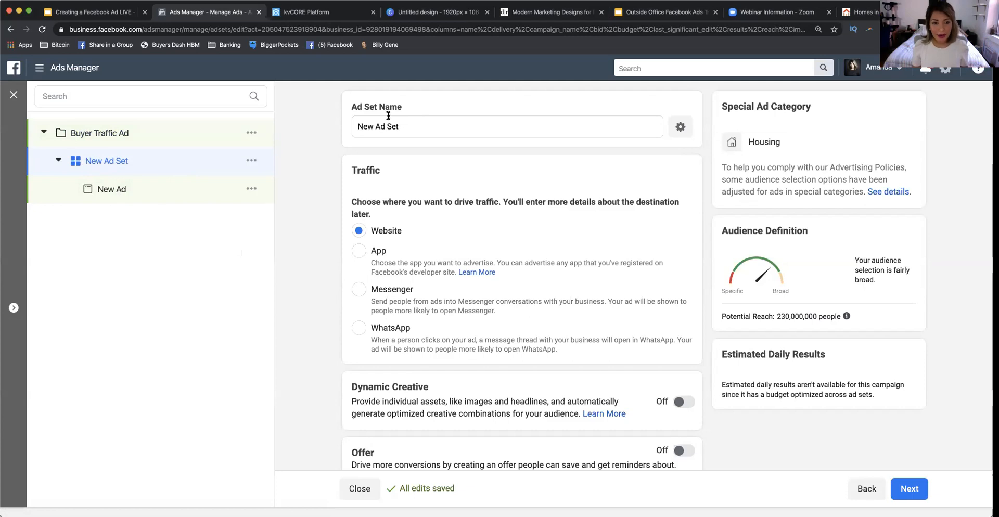
Rename the new ad set as "Listing Squeeze Pages".
triple_click(368, 106)
triple_click(611, 128)
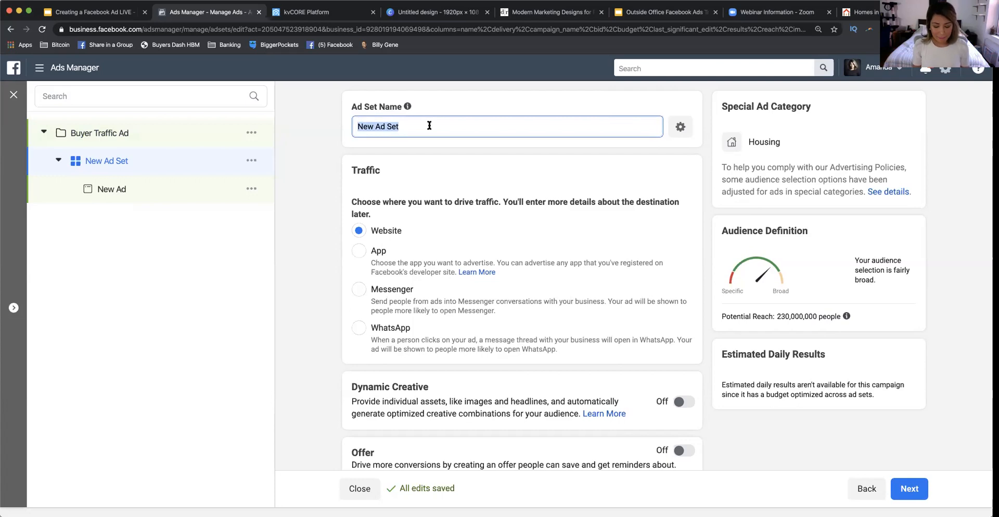
type("Listing Squeeze Pages")
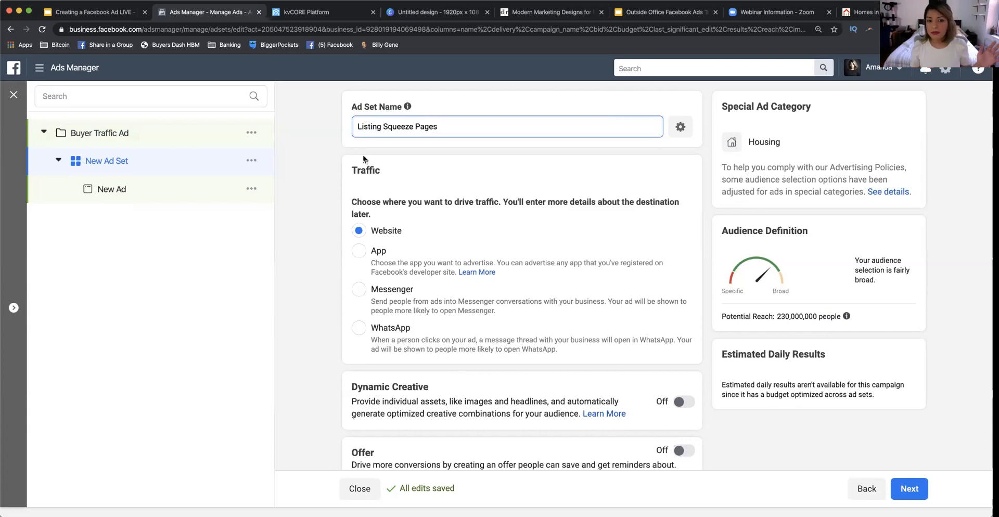
left_click(338, 173)
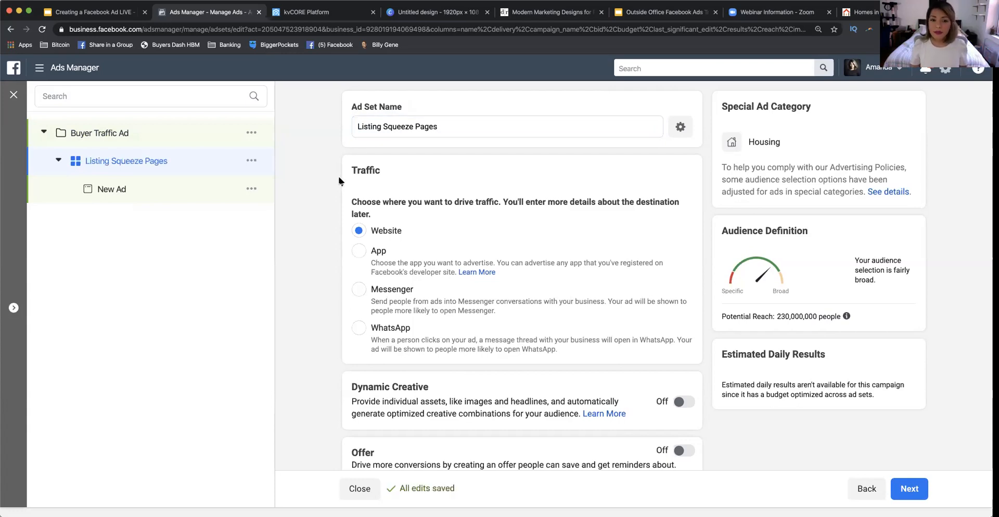
Review the ad set's Traffic section and its Website destination option.
left_click_drag(353, 169, 446, 221)
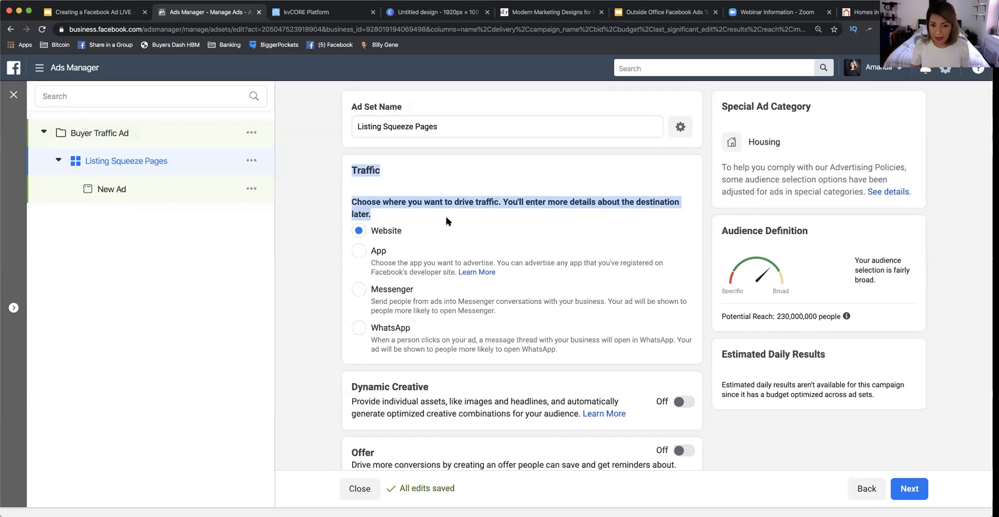
left_click(446, 221)
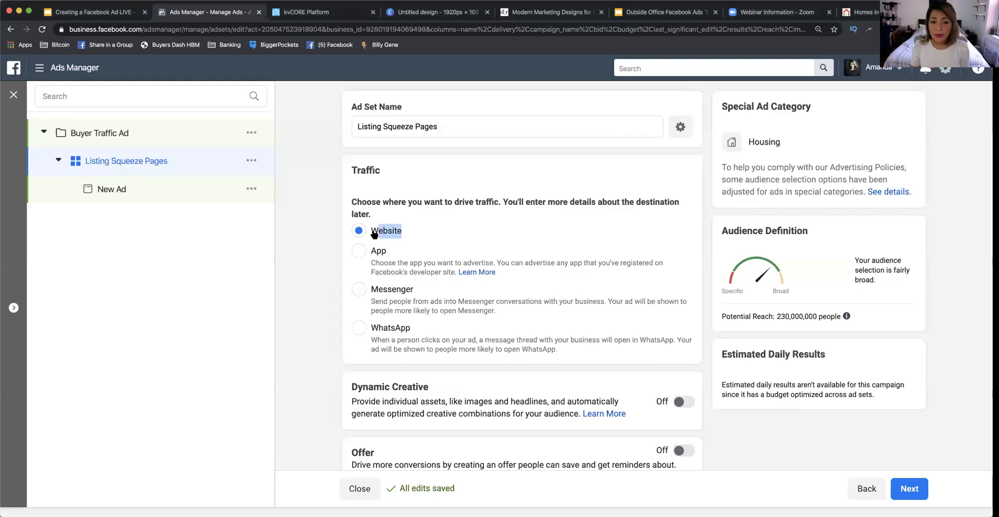
left_click(291, 230)
Check the prepared ad copy and link slide in Google Slides and the home listings web page, and return to Ads Manager.
left_click(89, 12)
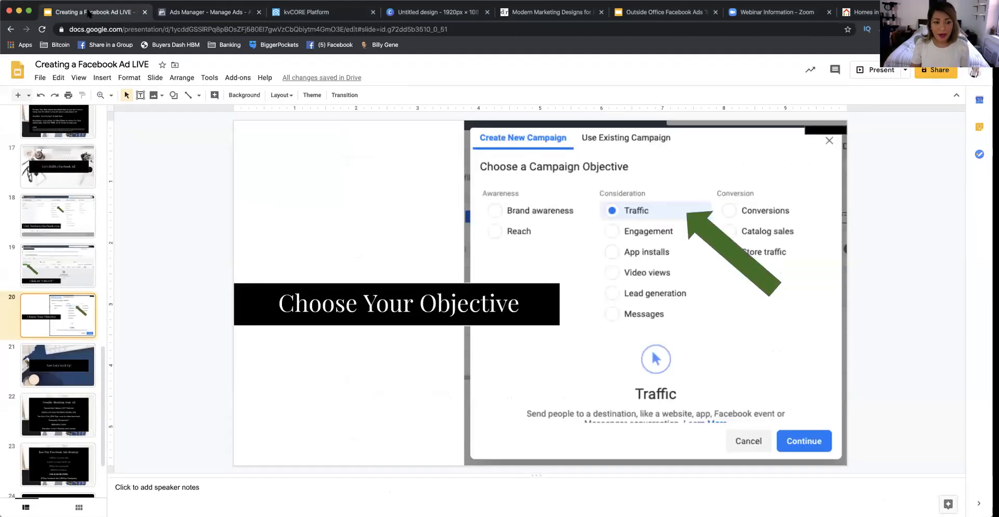
left_click(49, 127)
left_click_drag(345, 396, 465, 403)
left_click(219, 317)
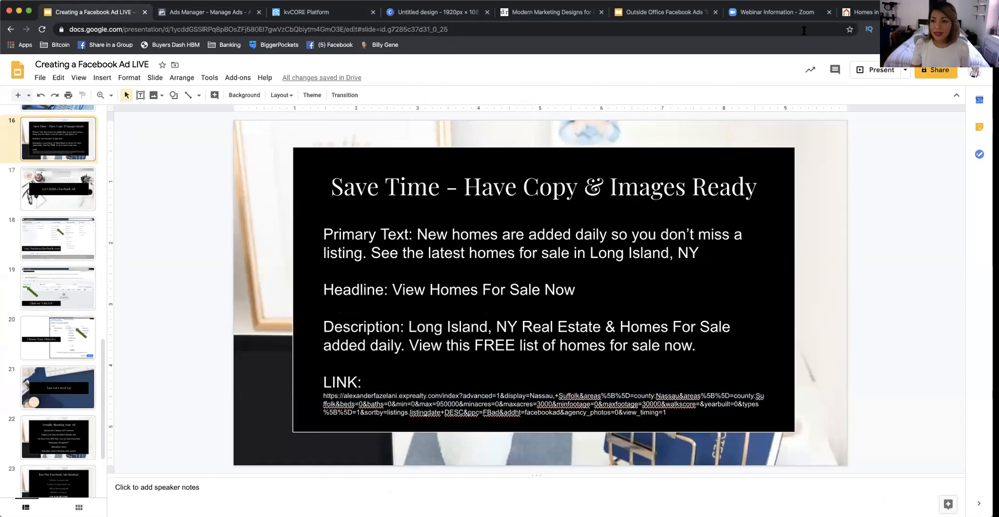
left_click(848, 15)
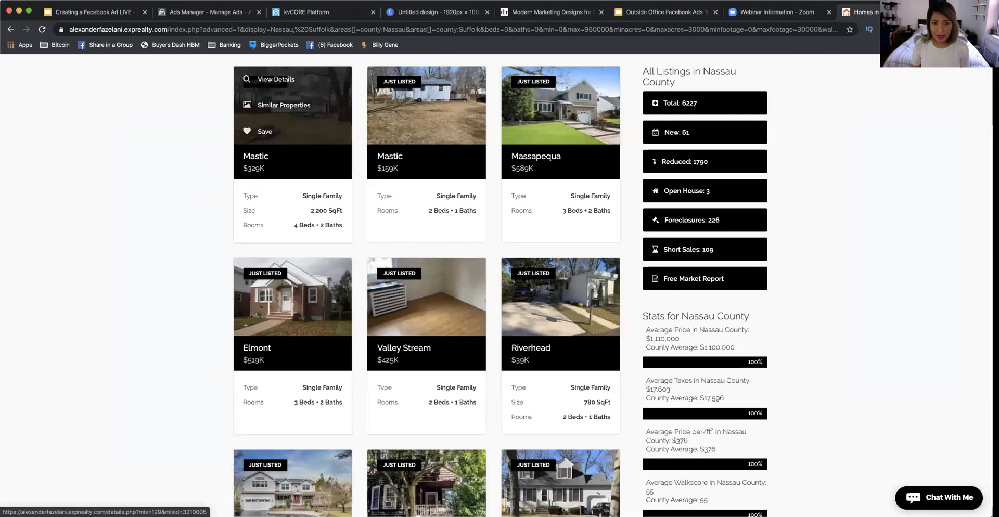
left_click(185, 13)
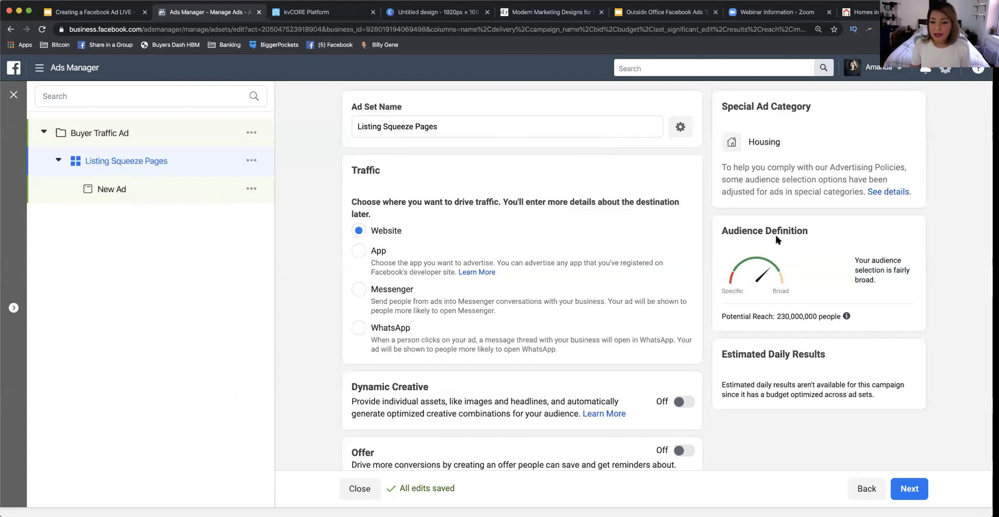
Examine the Audience Definition gauge of the ad set.
scroll(570, 374, "down", 15)
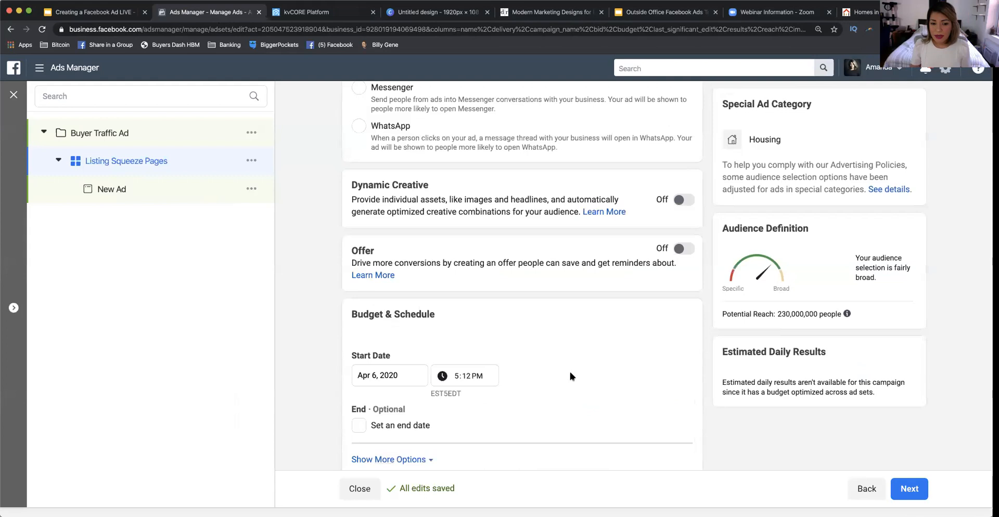
scroll(571, 375, "up", 15)
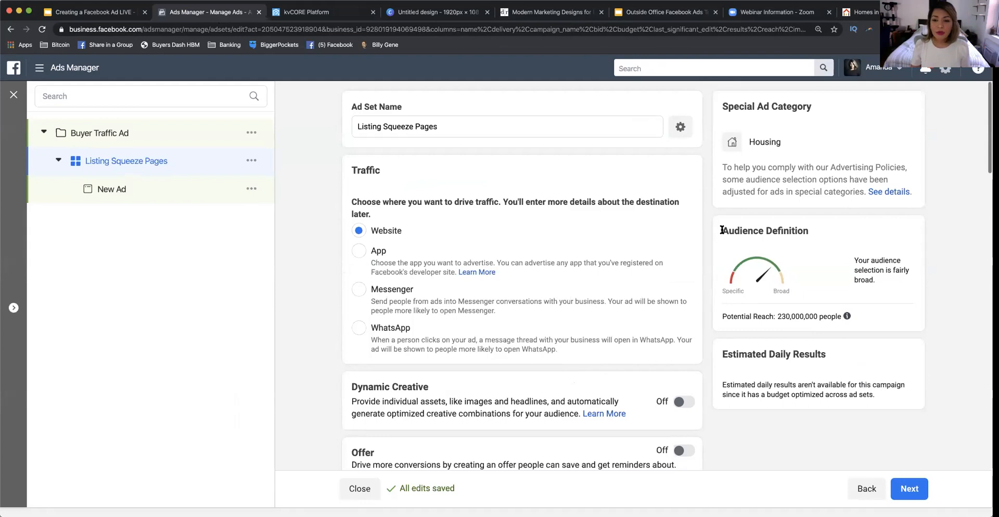
left_click_drag(721, 230, 813, 227)
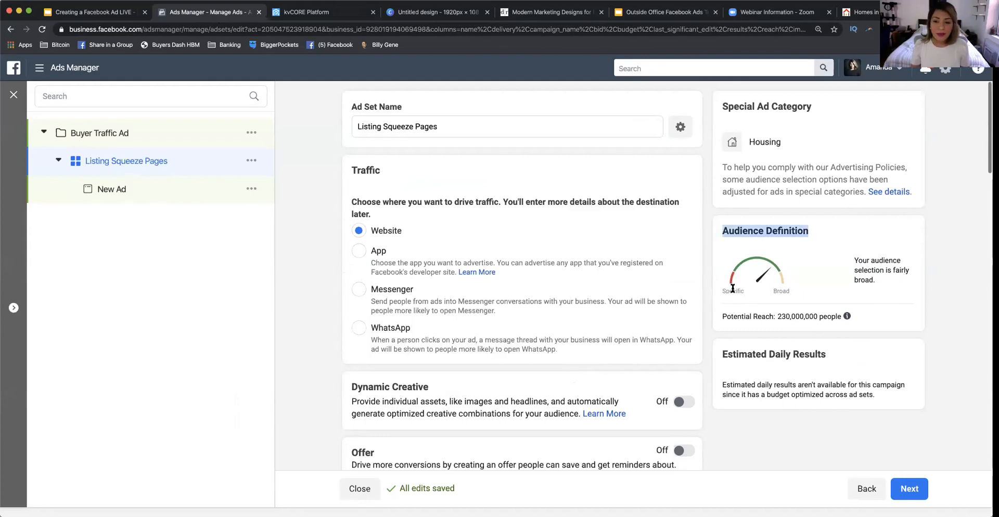
left_click(768, 273)
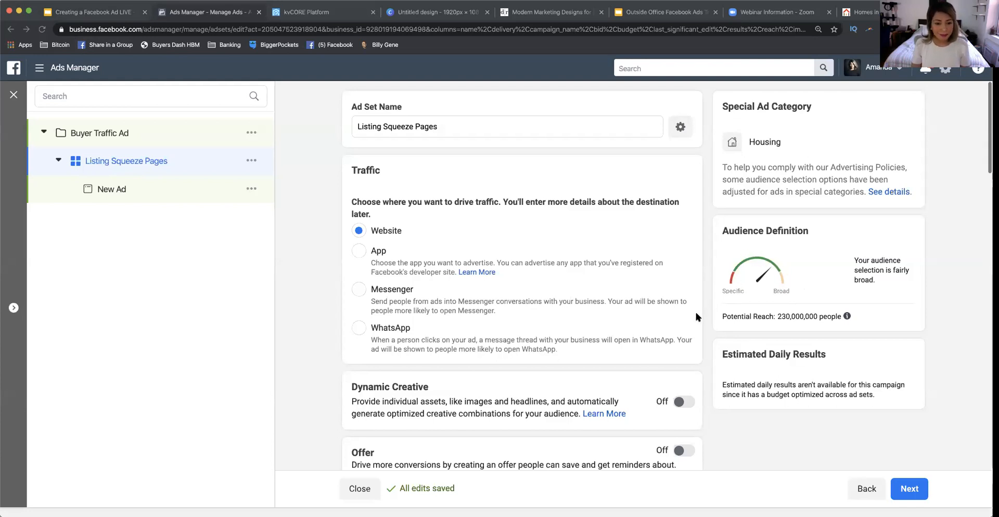
Examine the ad set's Dynamic Creative and Offer options and the start date under Budget & Schedule.
scroll(695, 316, "down", 1)
scroll(695, 315, "down", 5)
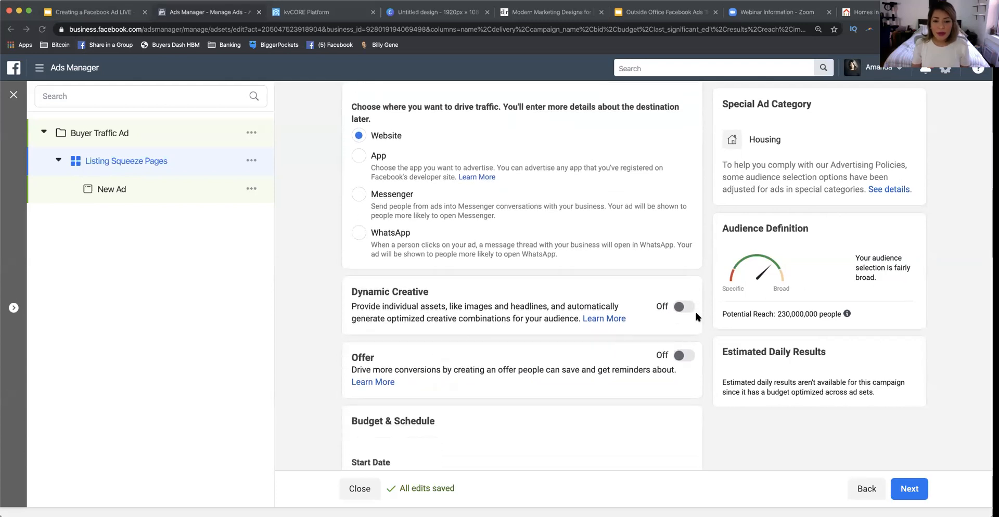
scroll(442, 216, "up", 1)
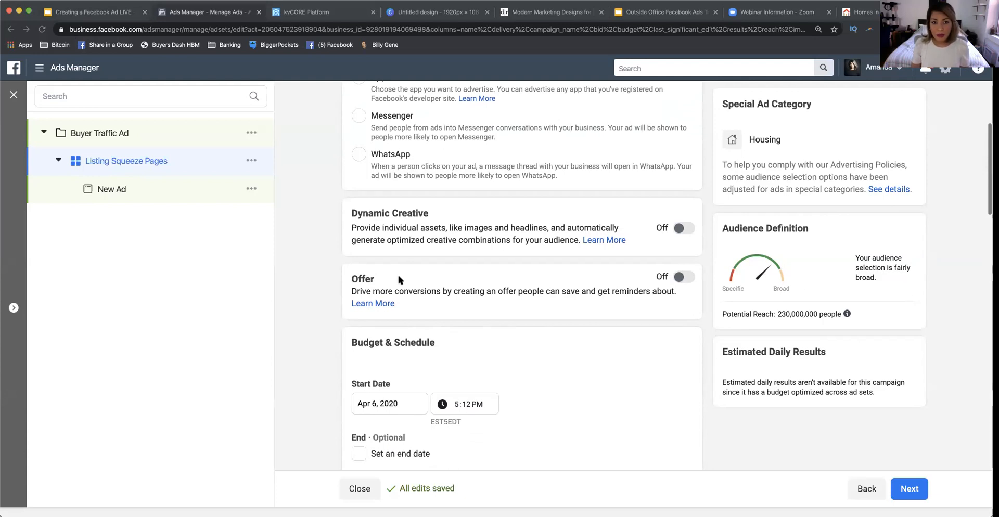
scroll(399, 280, "down", 5)
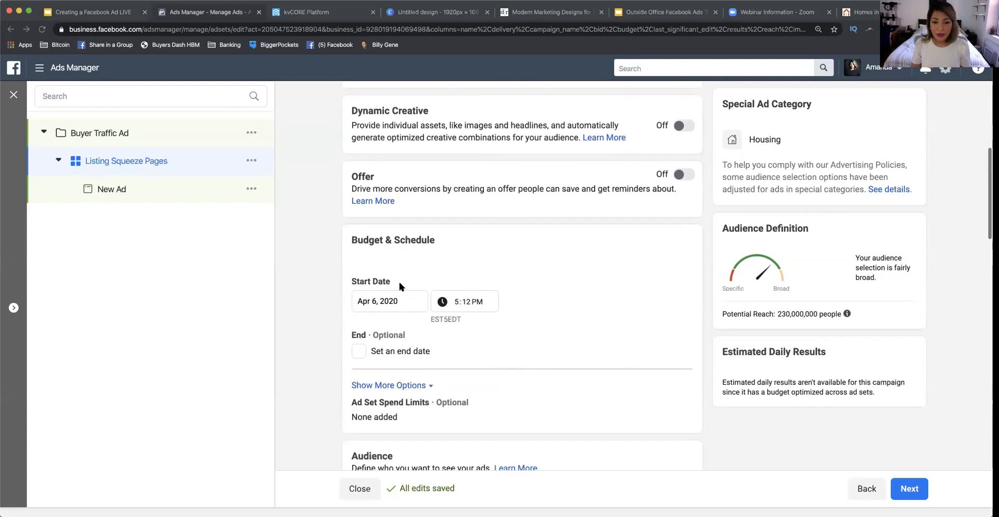
left_click_drag(351, 212, 432, 213)
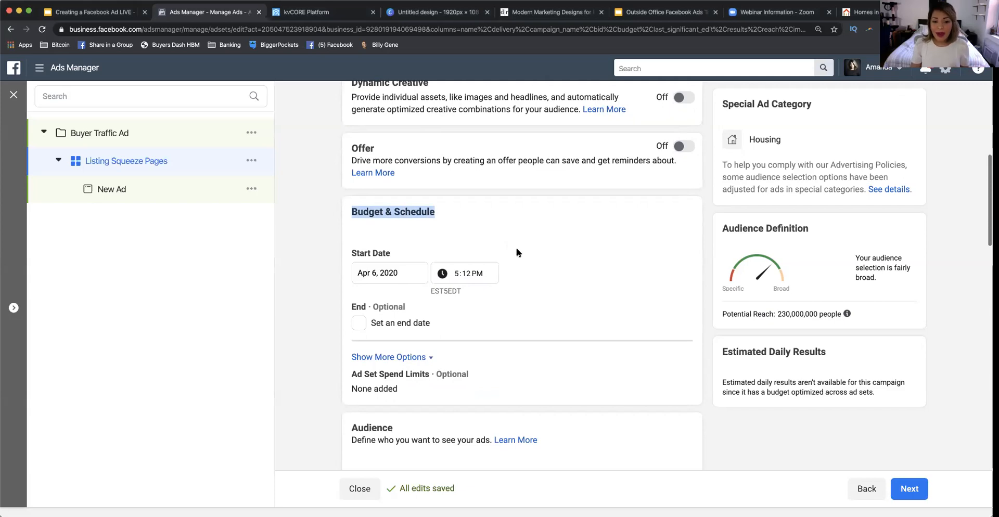
left_click_drag(352, 253, 504, 272)
left_click(504, 273)
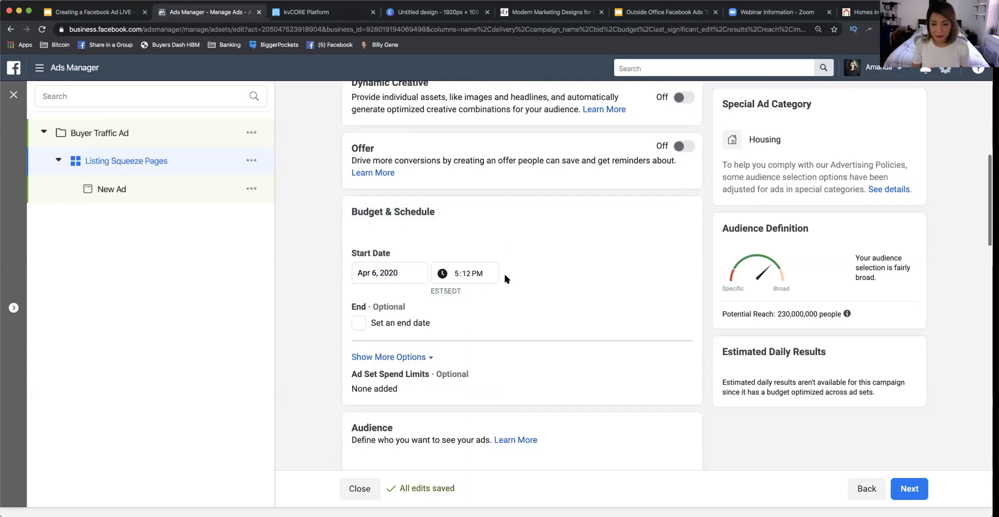
Try the optional end date setting under Budget & Schedule and turn it off again.
left_click(359, 322)
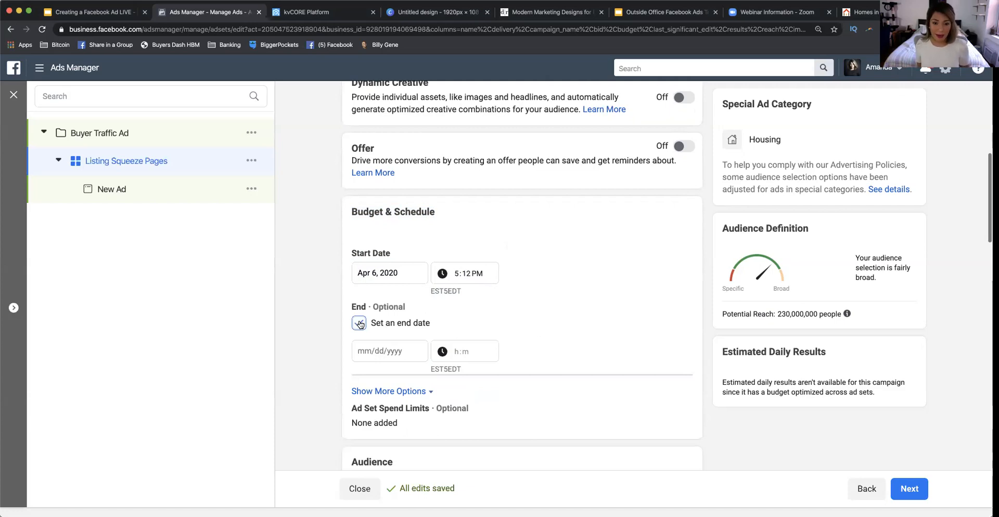
left_click(359, 323)
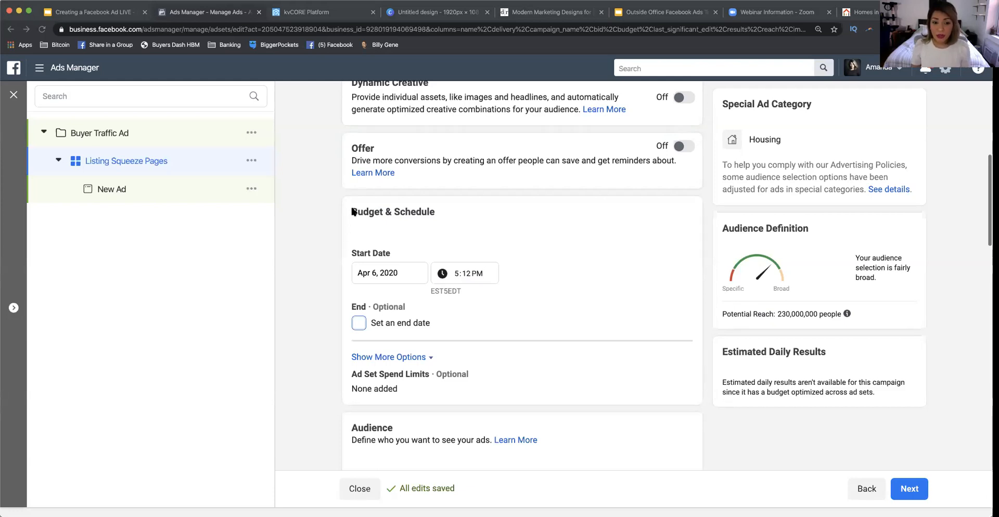
left_click_drag(351, 211, 500, 333)
left_click(283, 282)
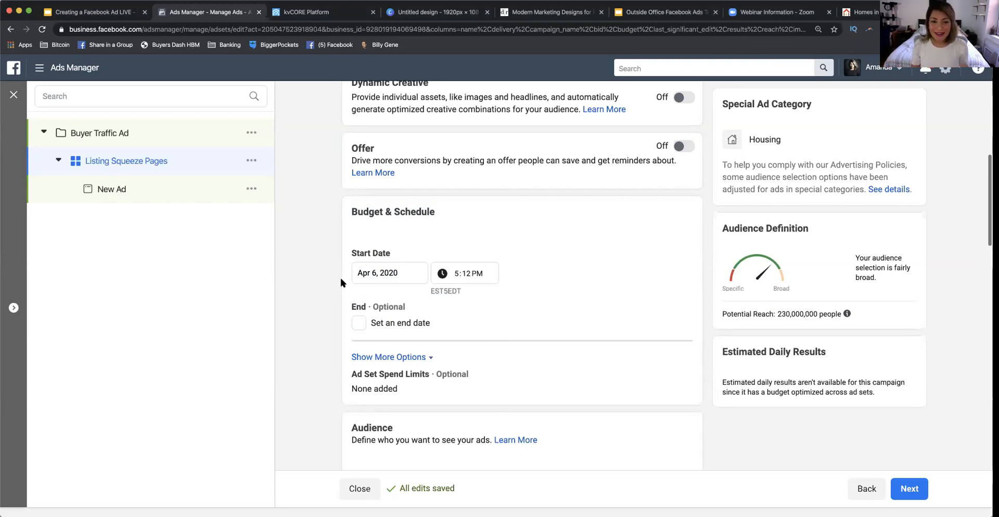
left_click_drag(357, 211, 597, 354)
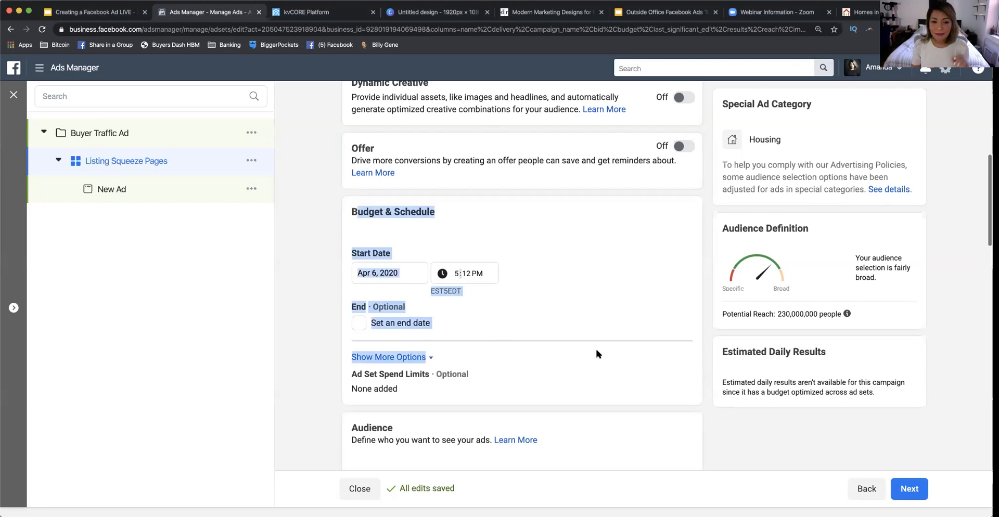
left_click(426, 328)
left_click(358, 323)
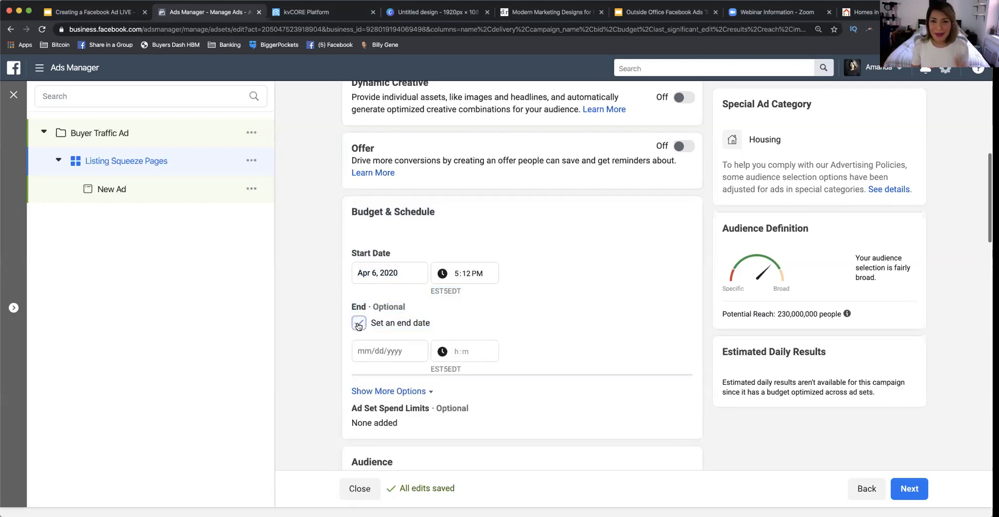
left_click(358, 324)
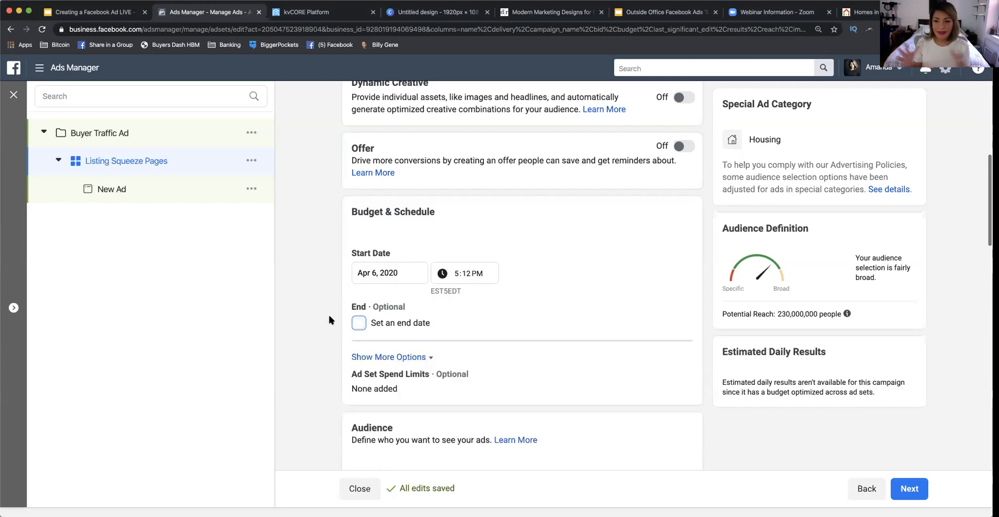
left_click(330, 317)
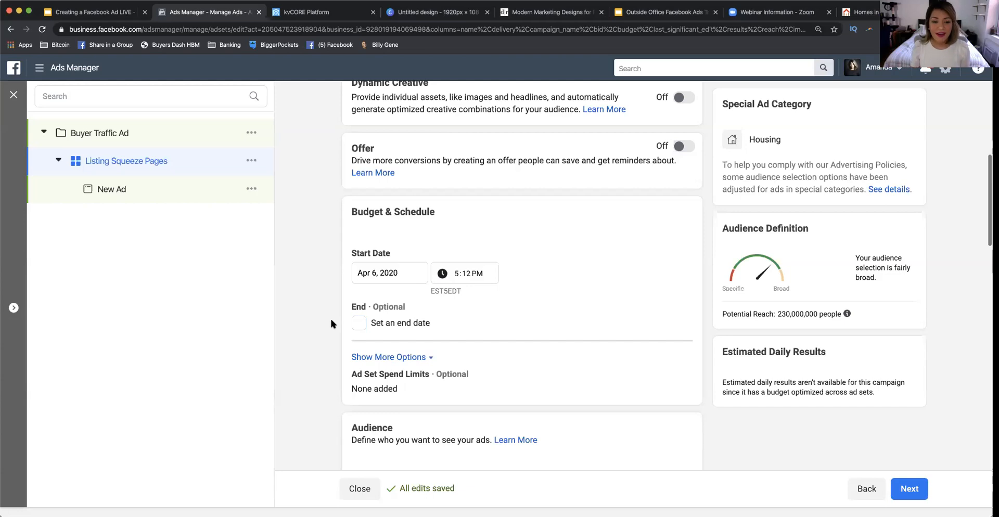
Examine the ad set's Audience section with its custom audience and location settings.
scroll(330, 333, "down", 1)
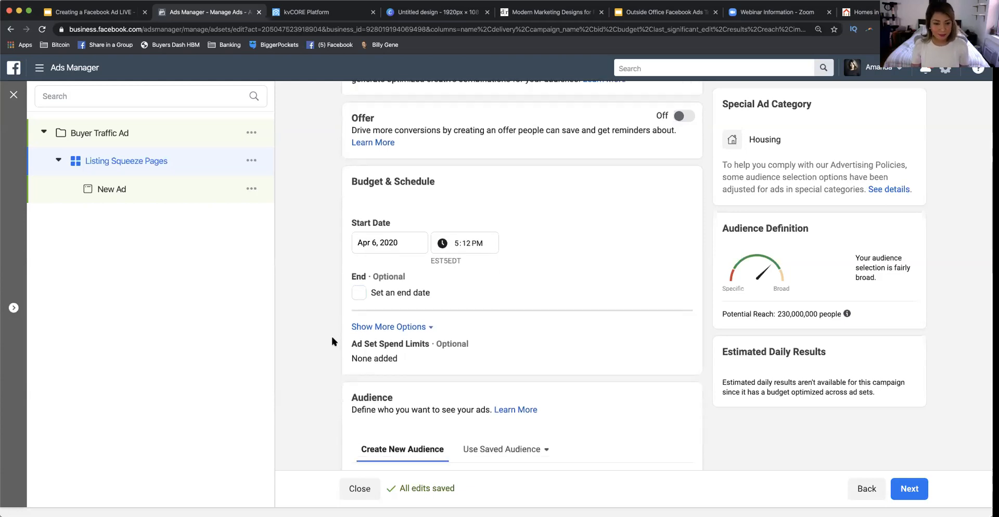
scroll(332, 339, "down", 5)
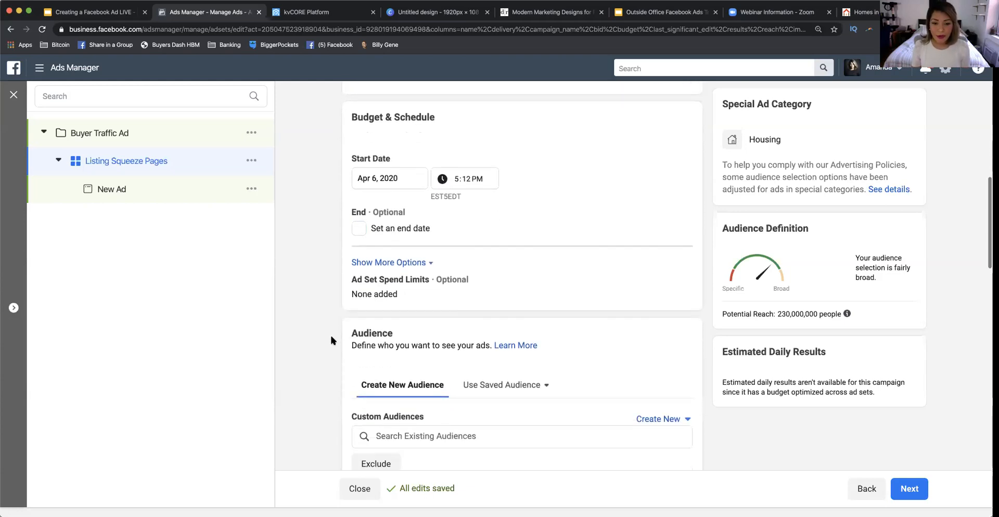
scroll(331, 341, "down", 3)
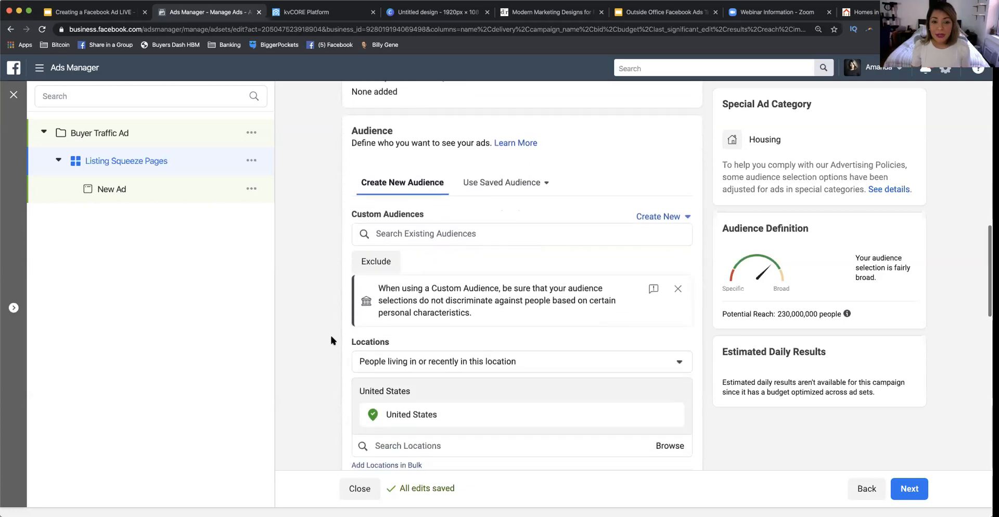
left_click_drag(354, 127, 334, 230)
left_click(316, 167)
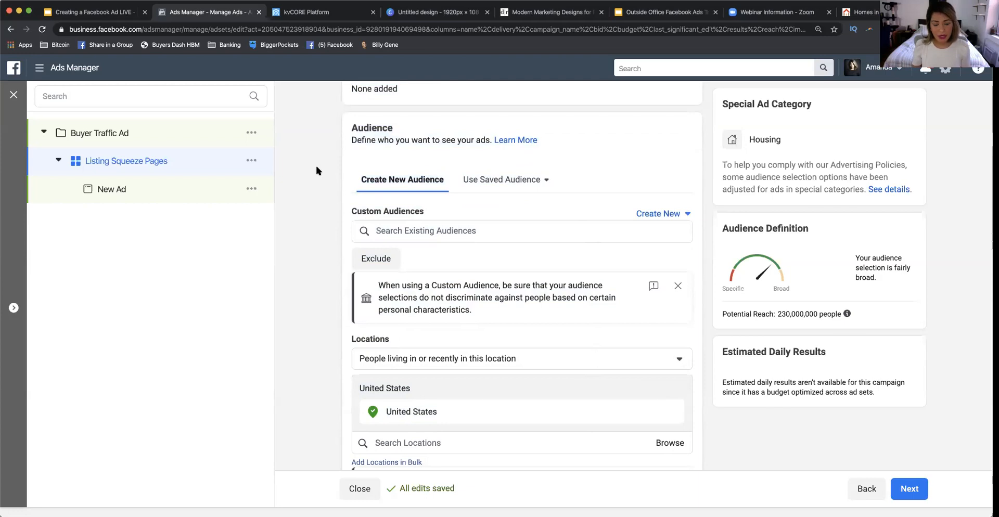
Examine the Custom Audiences options and read the notice about not discriminating by personal characteristics.
scroll(320, 173, "down", 1)
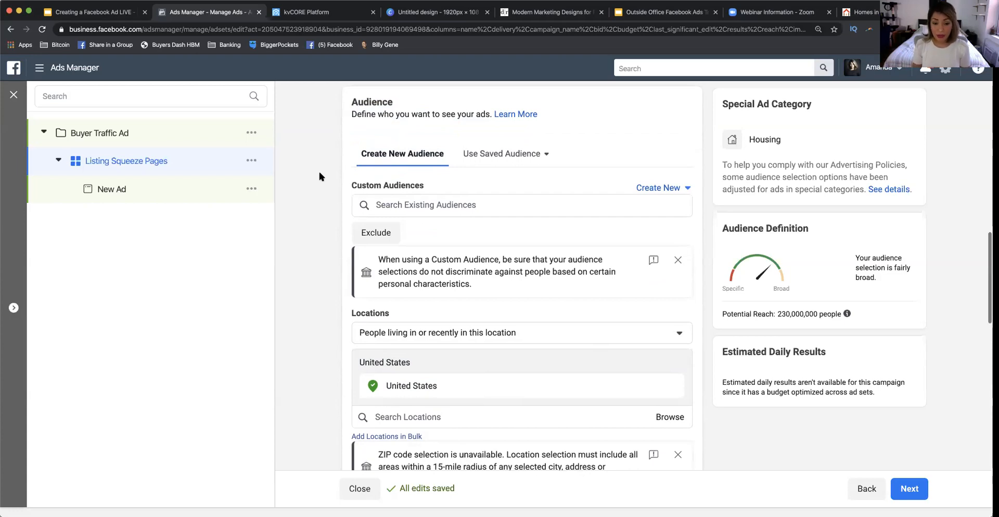
scroll(319, 177, "down", 5)
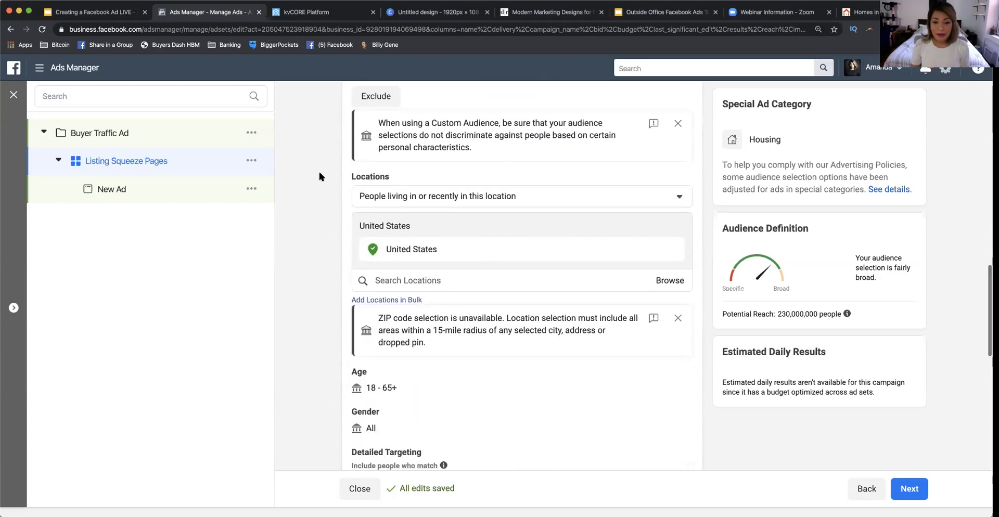
triple_click(365, 222)
left_click_drag(365, 222, 350, 176)
left_click(350, 177)
mouse_move(394, 178)
scroll(648, 356, "up", 5)
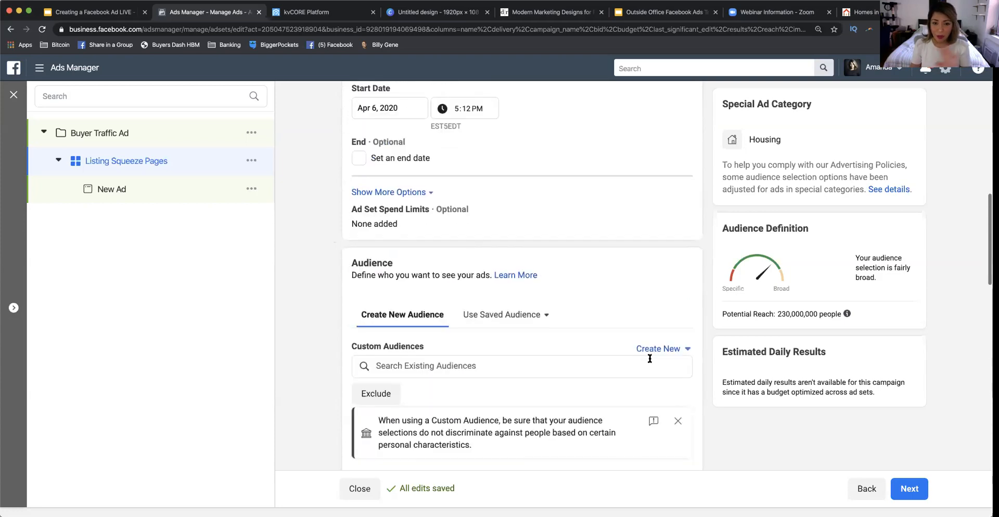
scroll(649, 358, "down", 1)
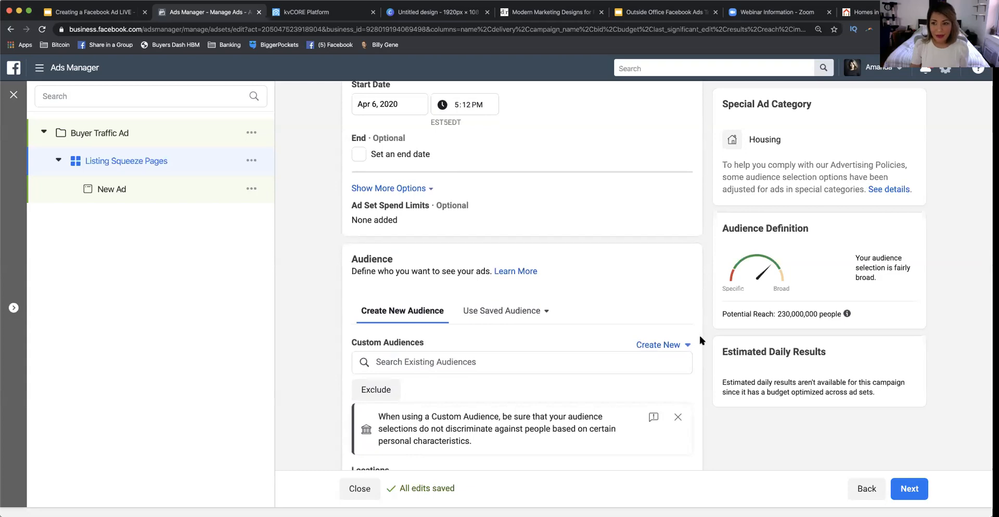
scroll(698, 333, "down", 3)
scroll(698, 332, "down", 3)
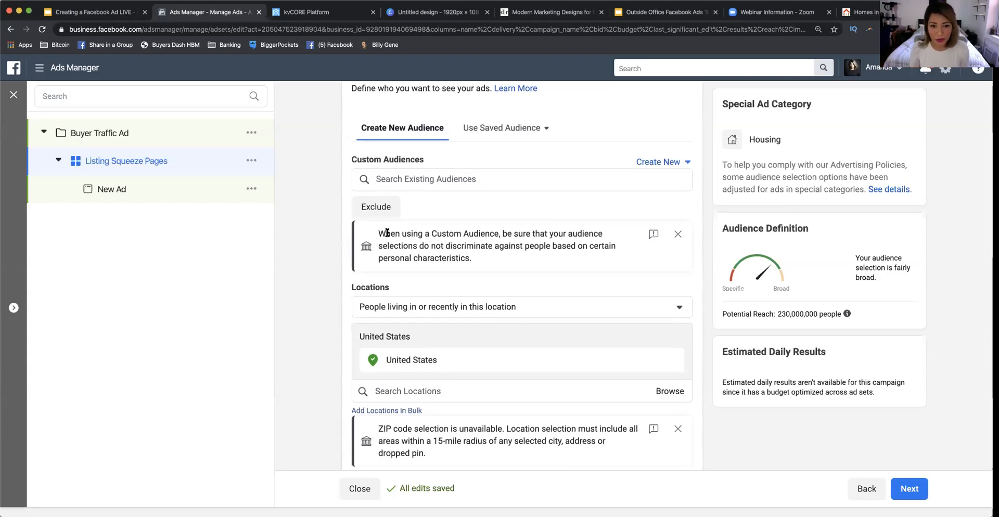
left_click_drag(378, 234, 496, 261)
left_click(497, 261)
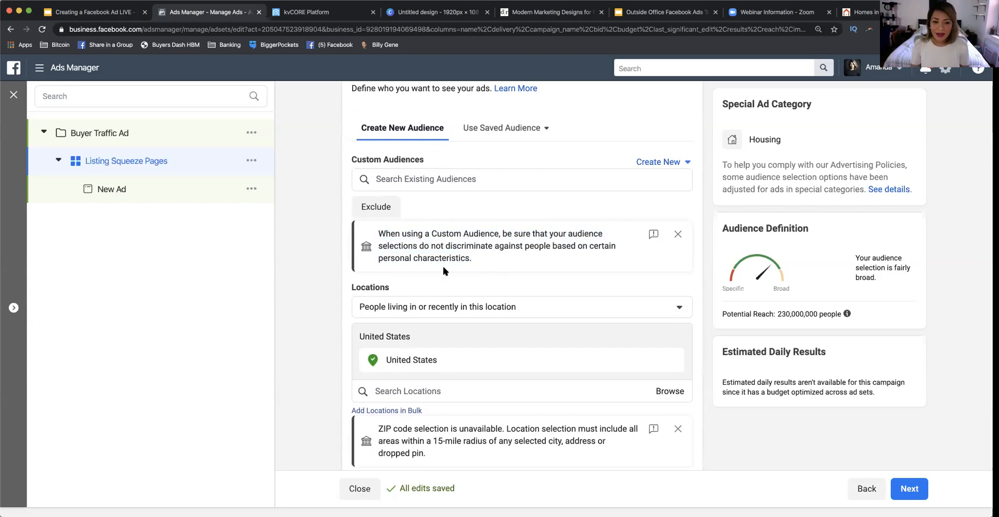
Examine the Locations targeting and the notice on ZIP code selection.
scroll(442, 265, "down", 3)
left_click_drag(389, 189, 336, 196)
left_click(315, 194)
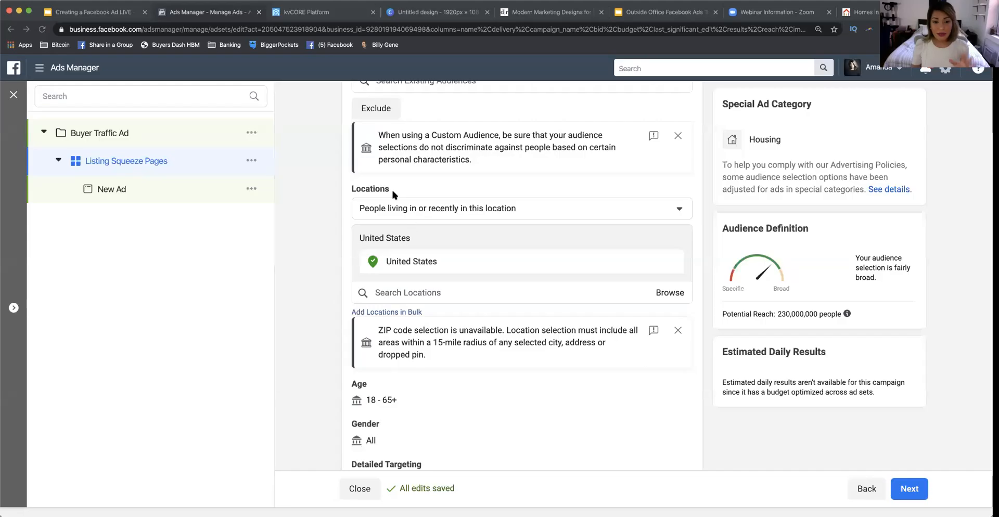
mouse_move(401, 189)
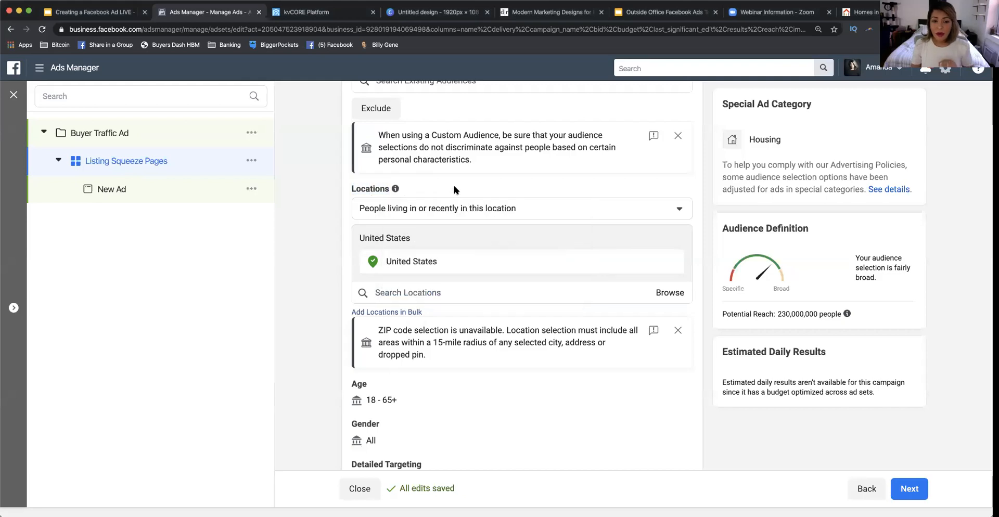
scroll(515, 302, "down", 1)
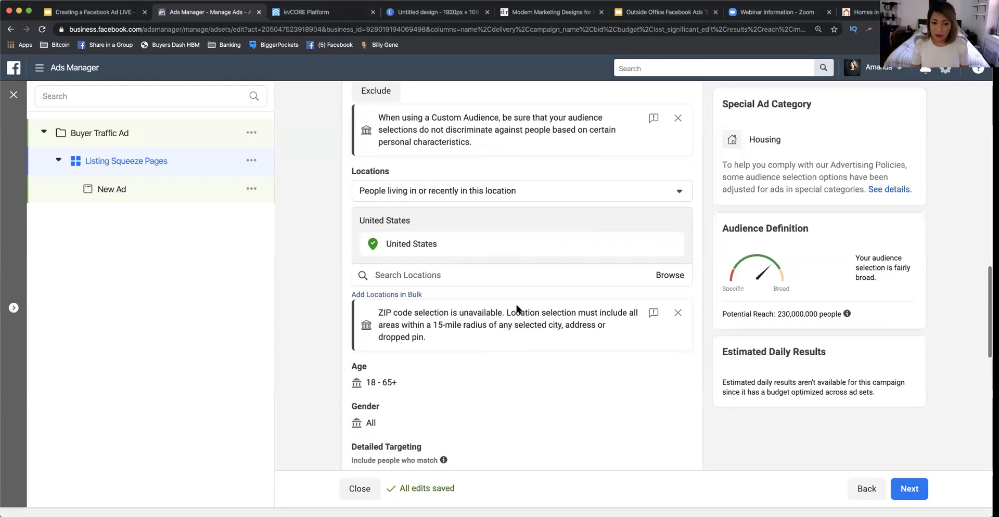
Examine the Age and Gender settings of the housing audience and whether they can be changed.
scroll(517, 309, "down", 5)
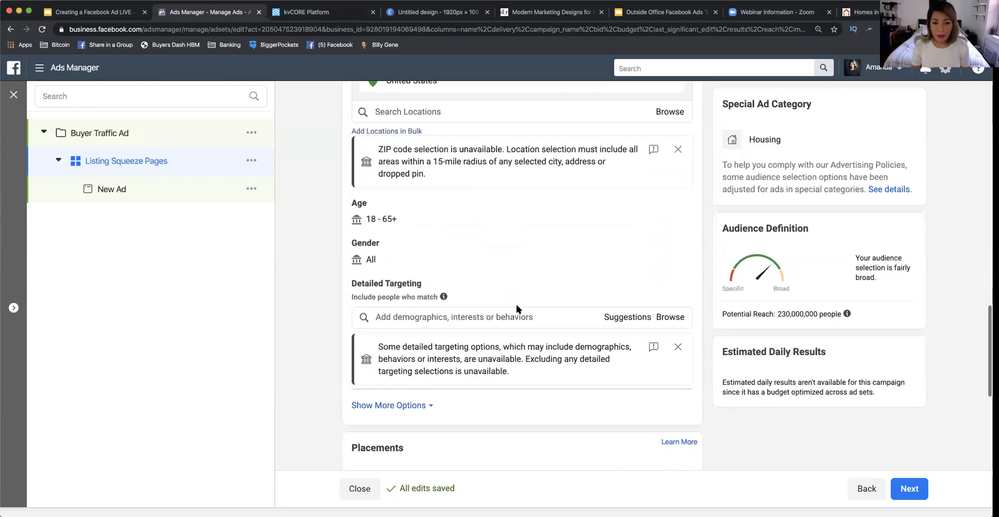
left_click_drag(372, 208, 397, 225)
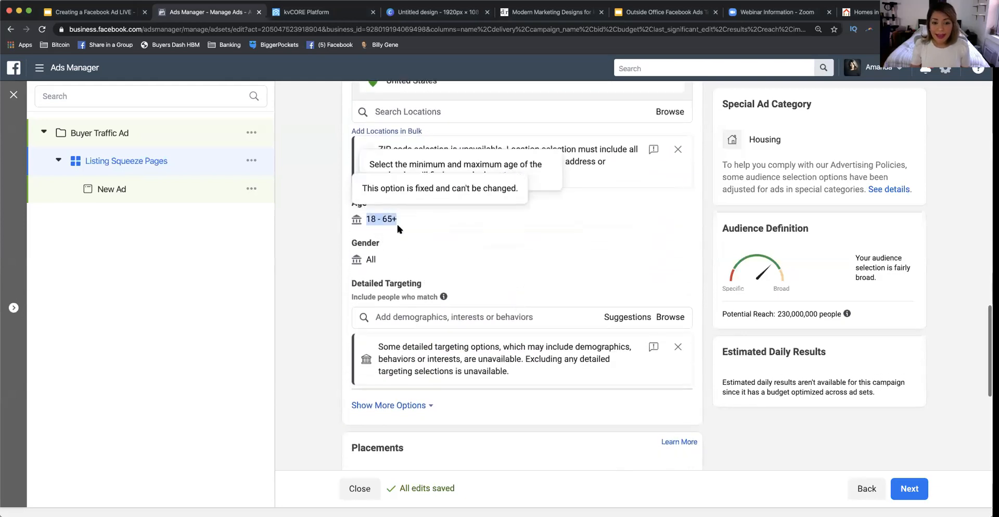
left_click(400, 218)
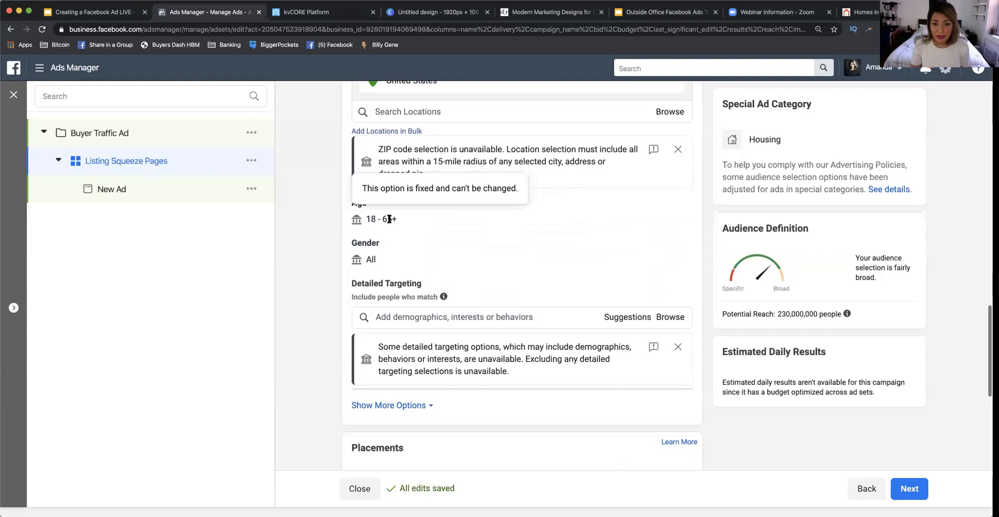
left_click_drag(413, 188, 516, 189)
left_click_drag(366, 219, 400, 222)
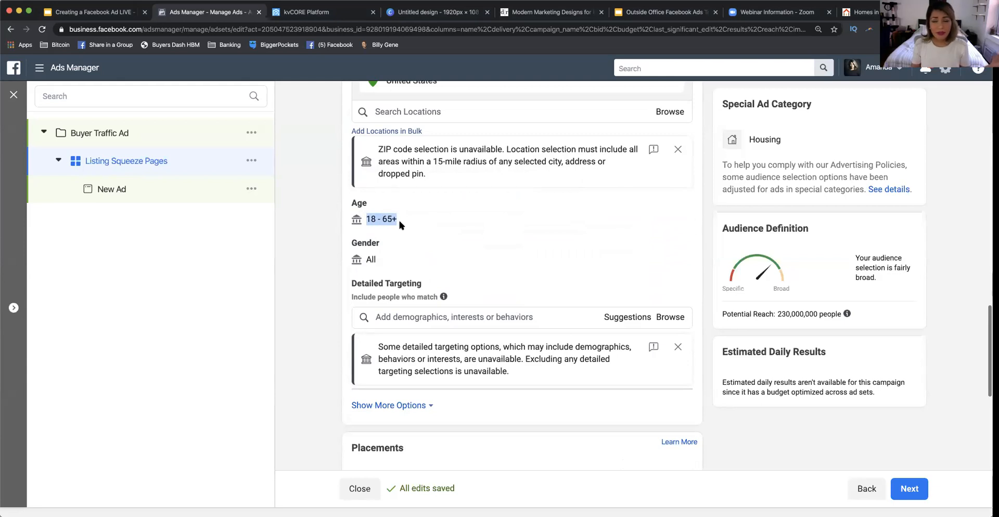
left_click(399, 222)
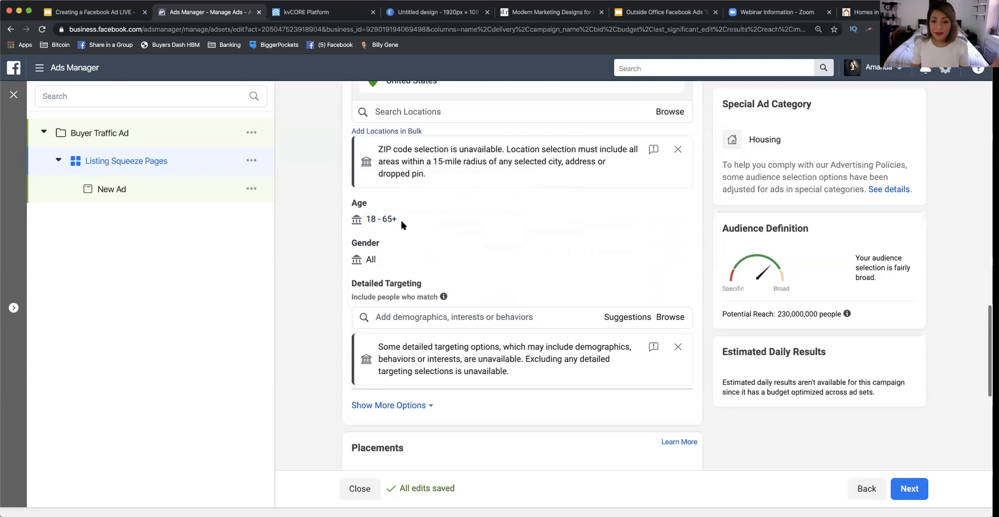
left_click_drag(351, 242, 384, 243)
left_click(330, 260)
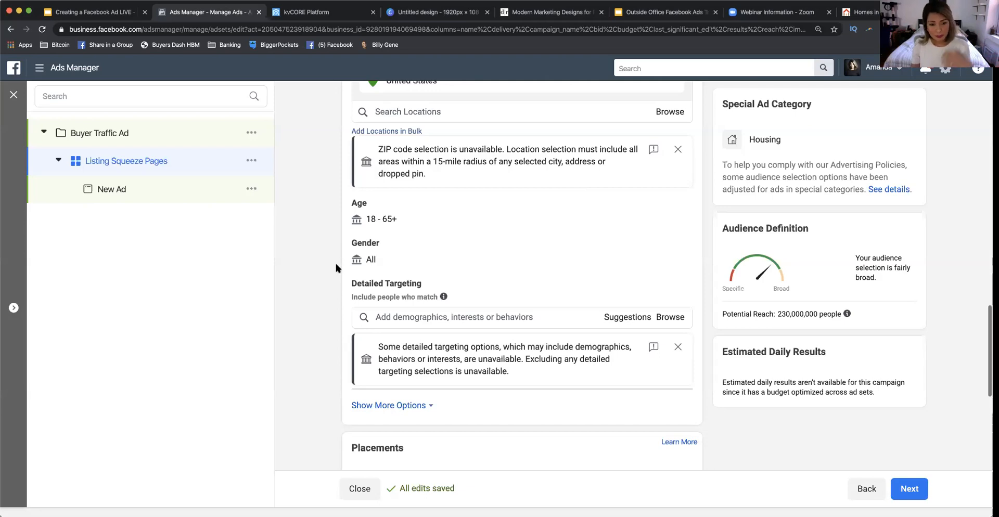
Examine the Detailed Targeting field and read its notice about unavailable targeting options.
mouse_move(349, 268)
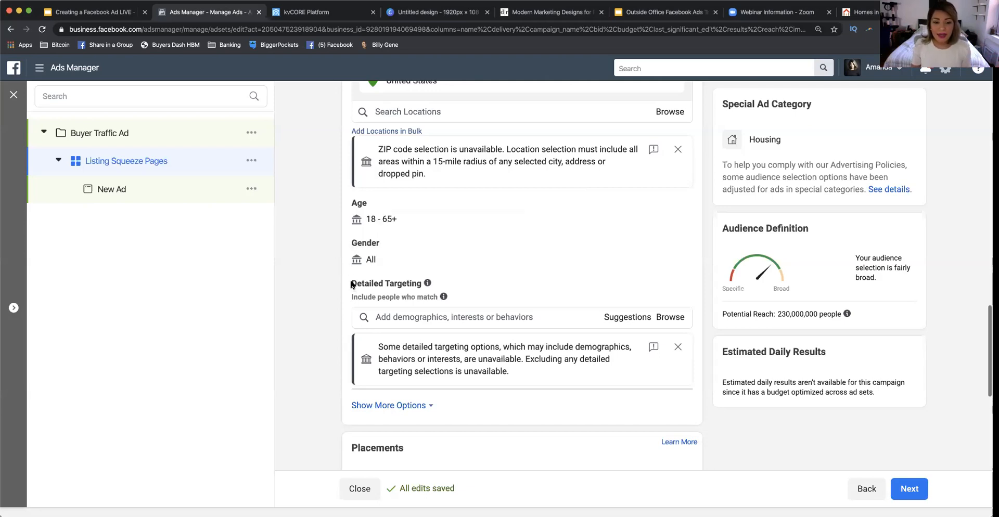
left_click_drag(379, 346, 519, 370)
left_click(520, 366)
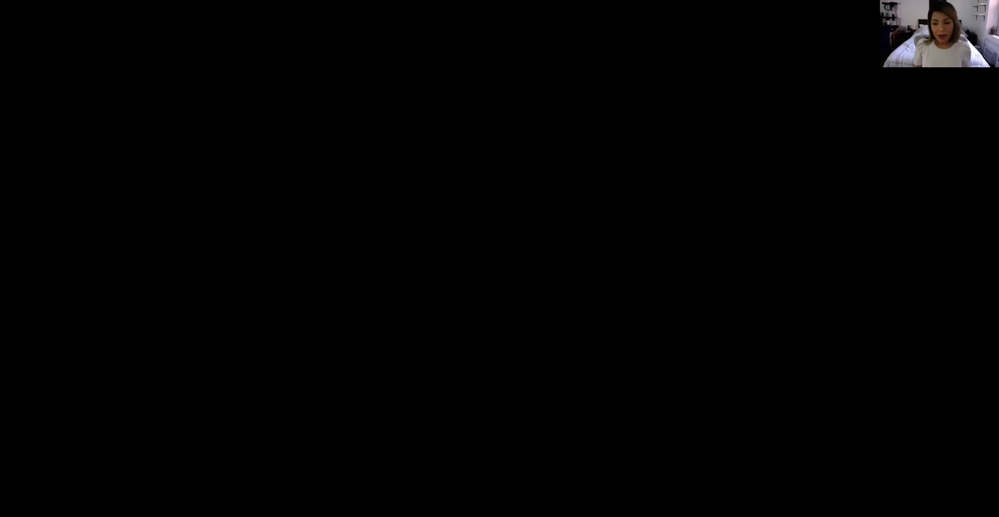
Open the map for the Locations setting and remove United States from the targeted locations.
scroll(693, 316, "up", 1)
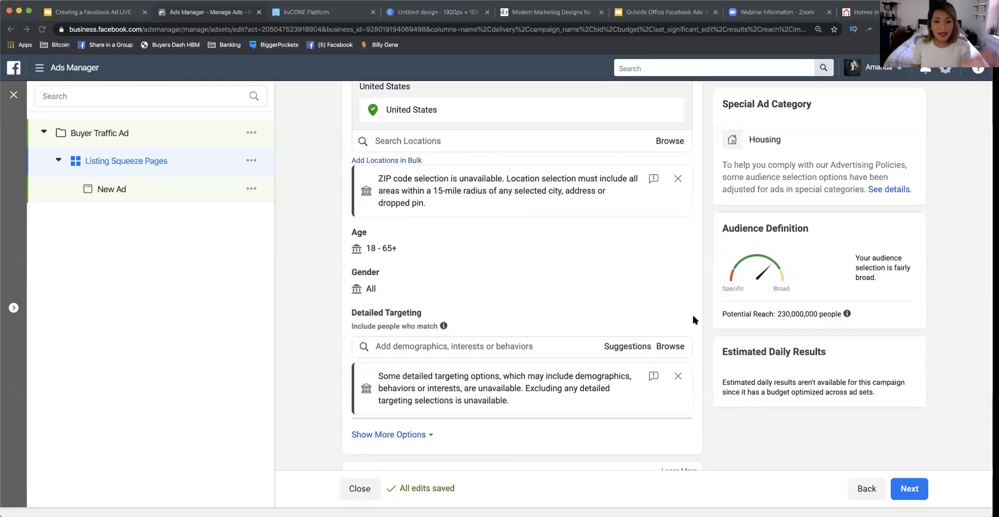
scroll(692, 316, "up", 3)
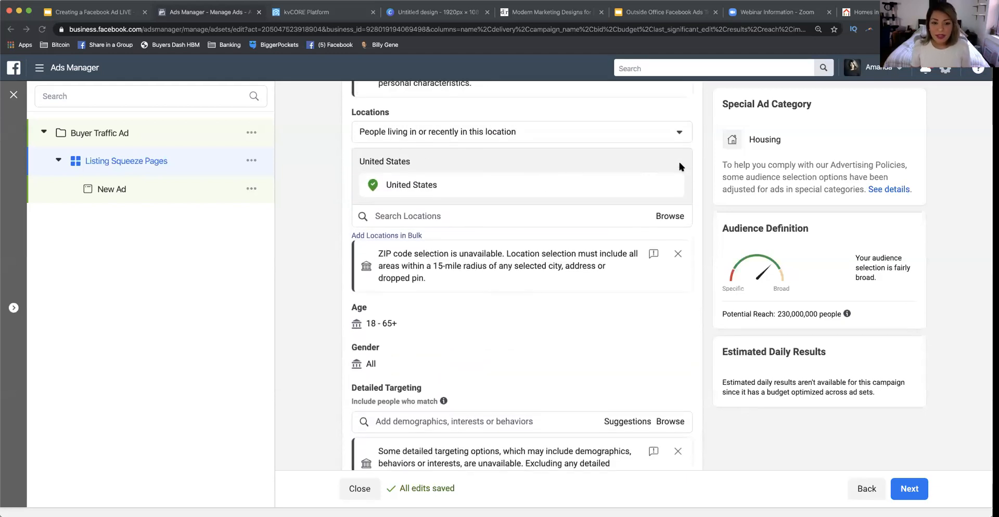
scroll(585, 210, "up", 1)
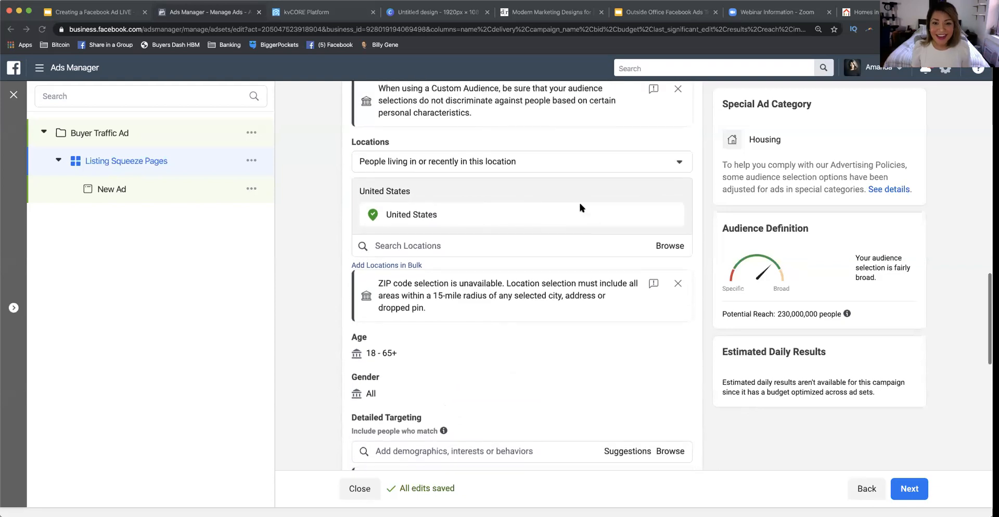
scroll(488, 265, "up", 2)
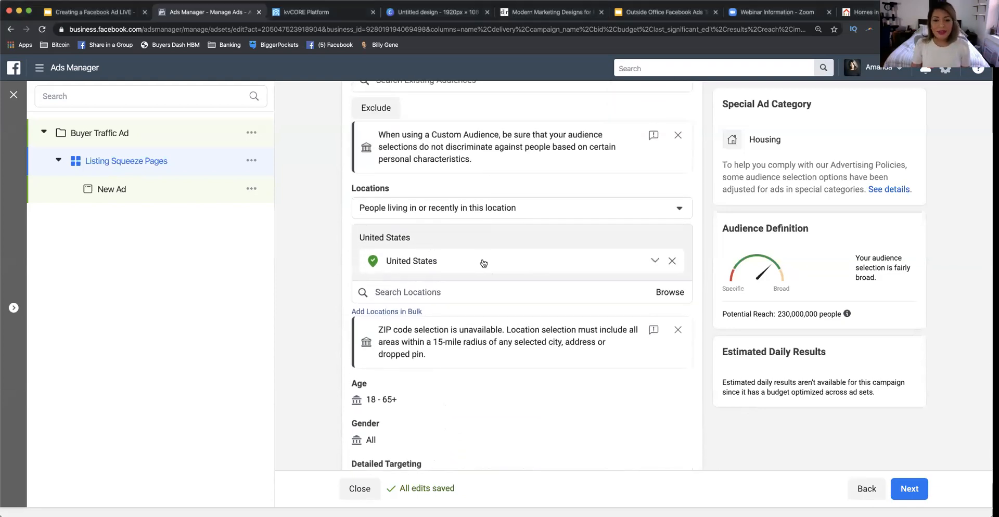
left_click(606, 282)
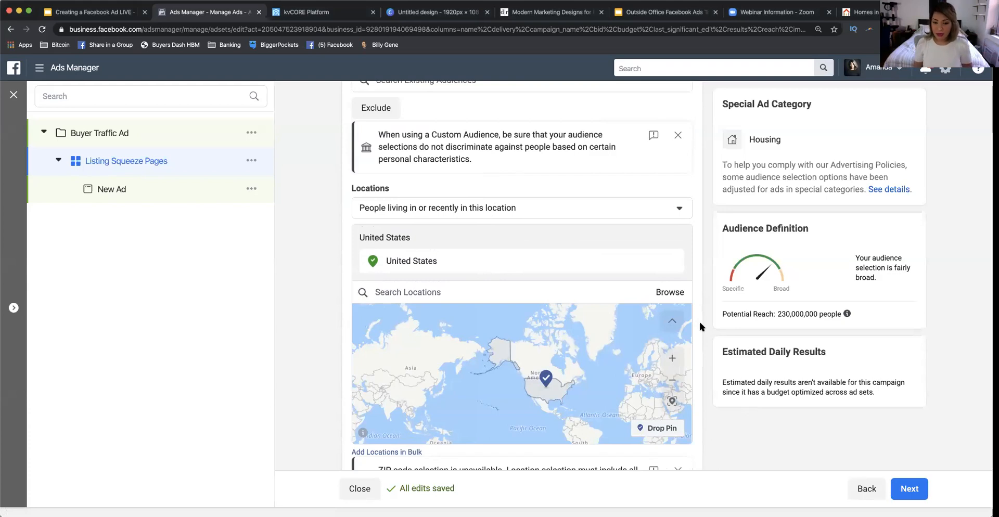
left_click(680, 363)
left_click(679, 363)
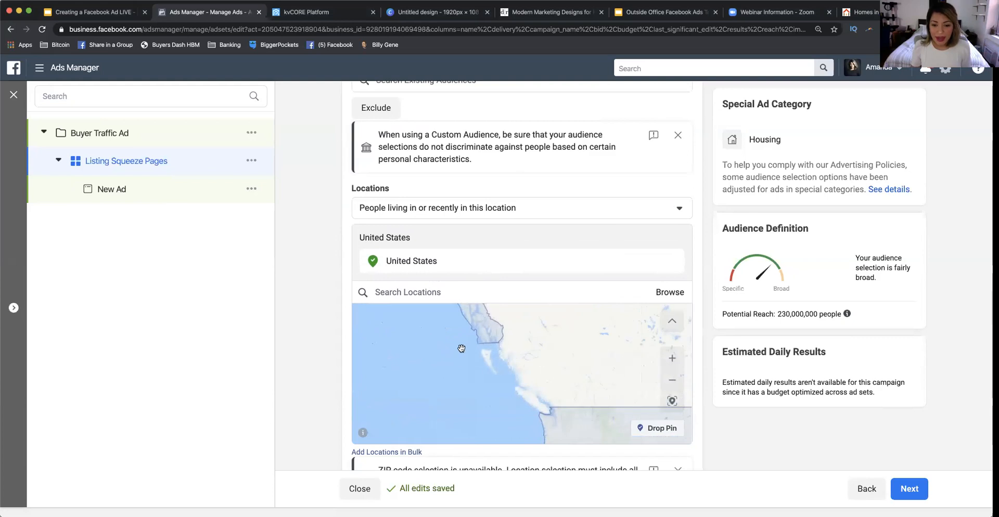
left_click_drag(566, 398, 379, 300)
left_click_drag(582, 410, 462, 374)
left_click(672, 358)
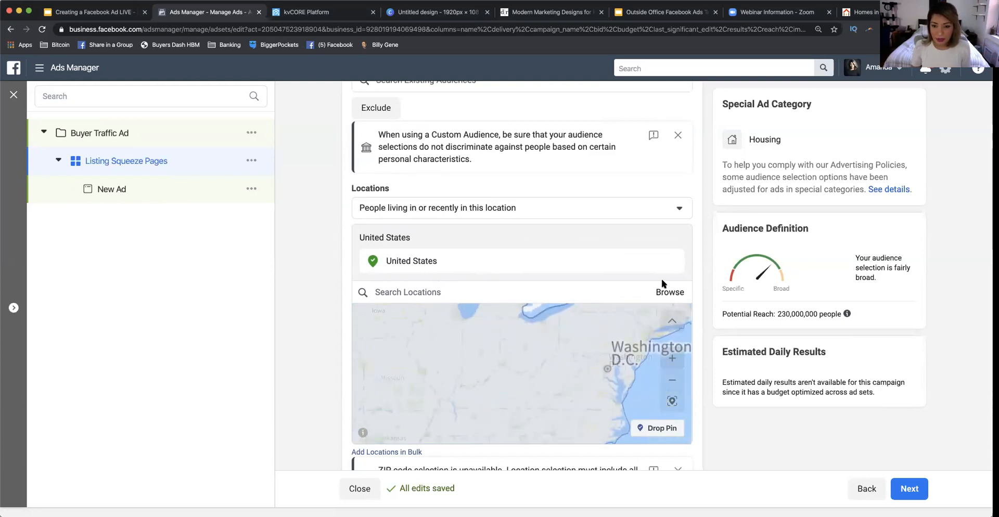
left_click(673, 262)
Drop a location pin just east of New York at about (40.7202, -73.8158) with a 15-mile radius.
left_click_drag(623, 365, 509, 401)
left_click(673, 353)
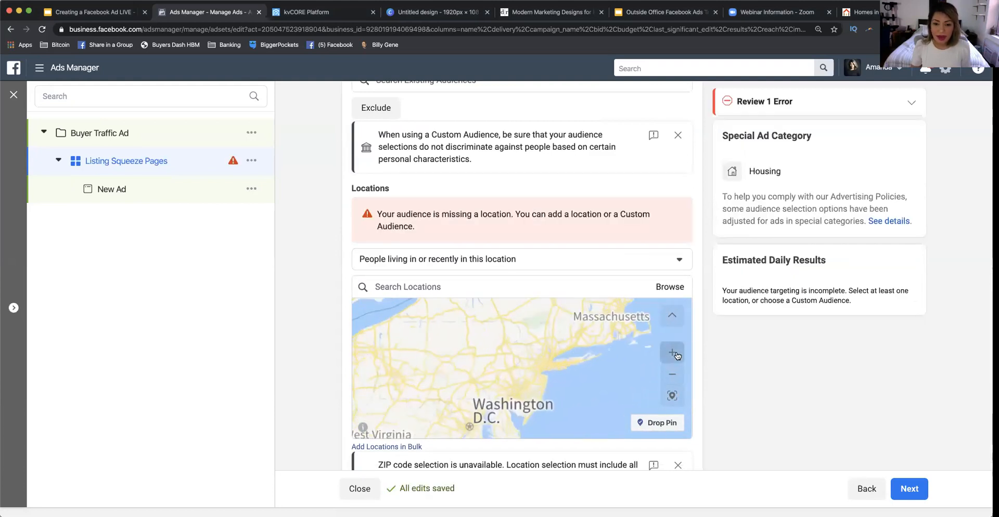
left_click(673, 353)
left_click(673, 353)
left_click_drag(605, 344, 468, 356)
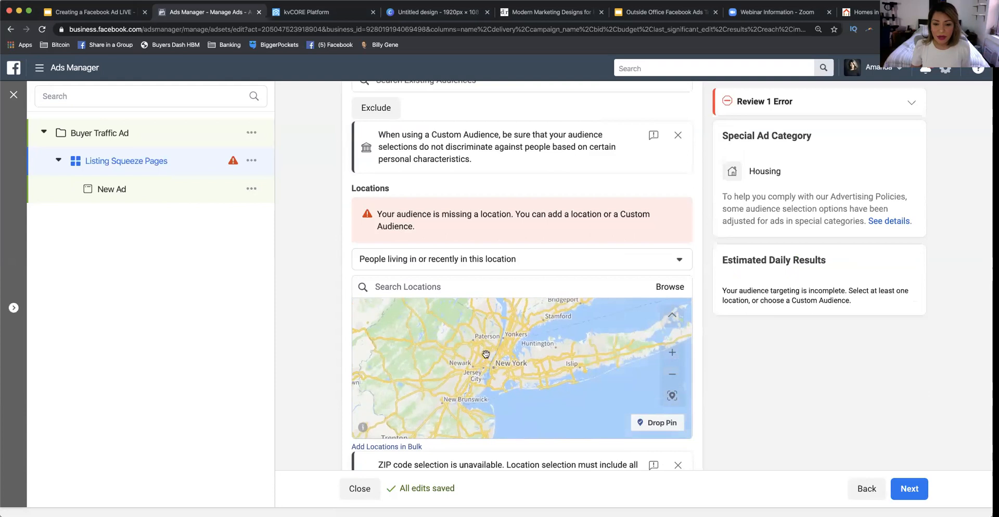
left_click(675, 354)
left_click(676, 353)
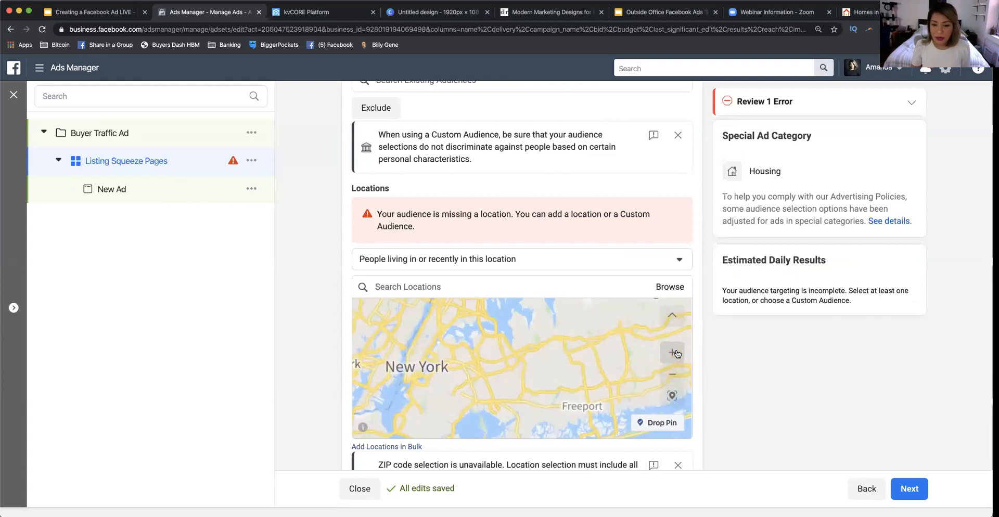
left_click(673, 378)
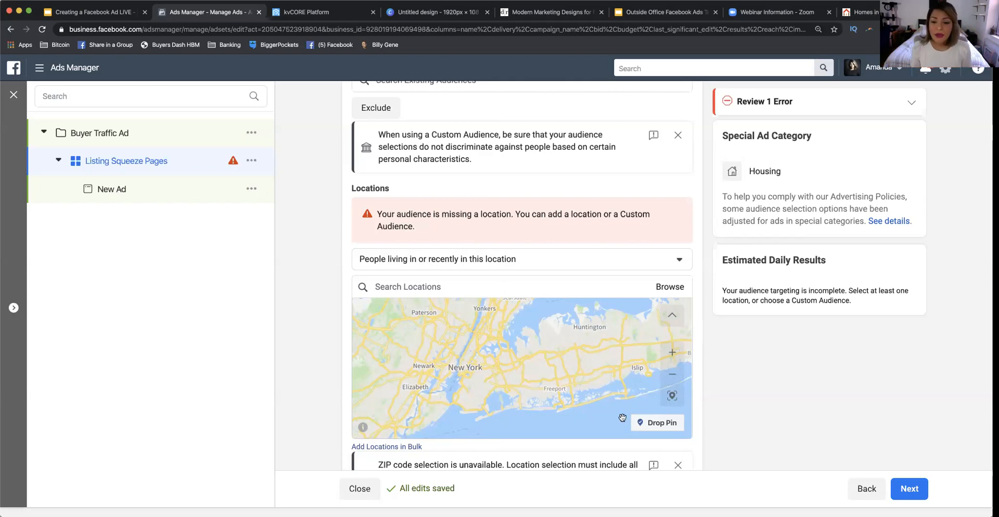
left_click(656, 428)
left_click(556, 364)
left_click(644, 425)
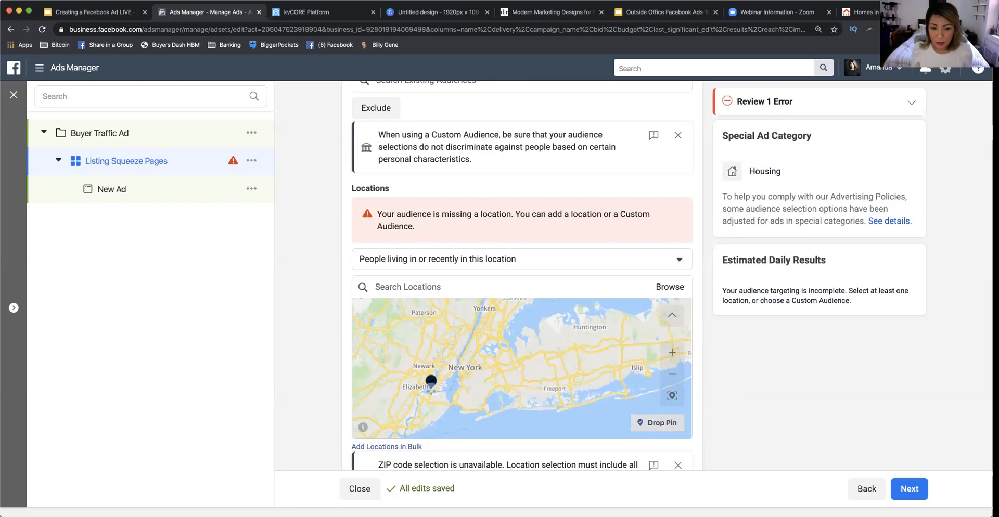
scroll(564, 359, "down", 5)
scroll(564, 359, "up", 5)
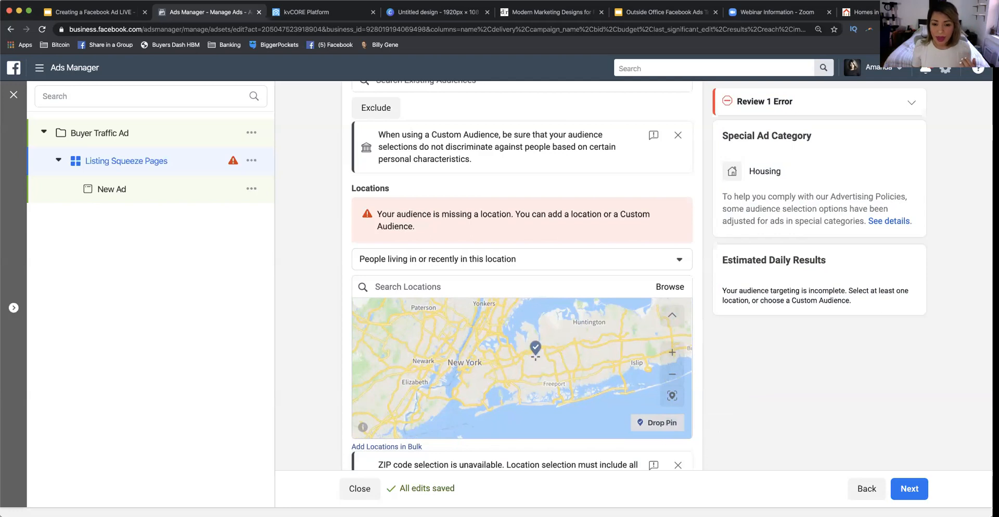
left_click(502, 364)
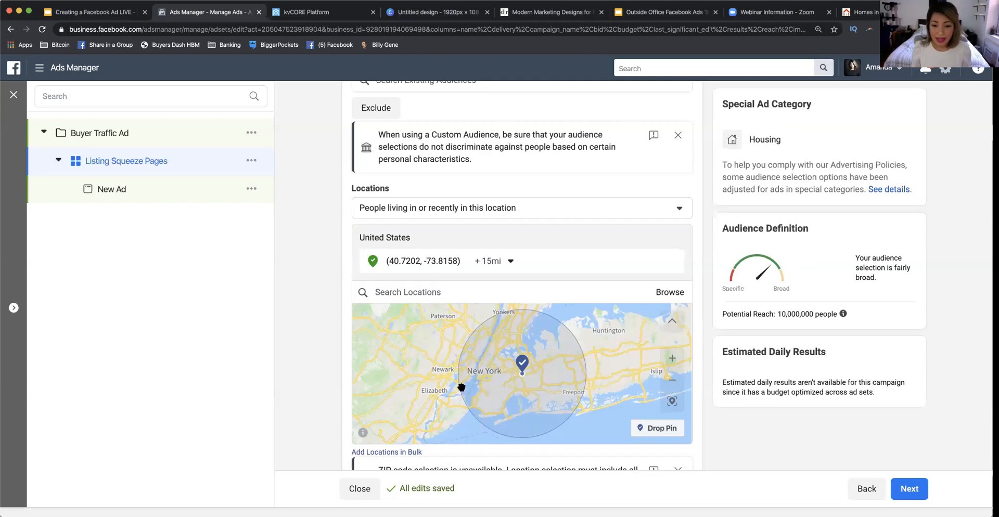
Replace the pin near New York with one farther east at about (40.7348, -73.7196) with a 15-mile radius.
mouse_move(660, 264)
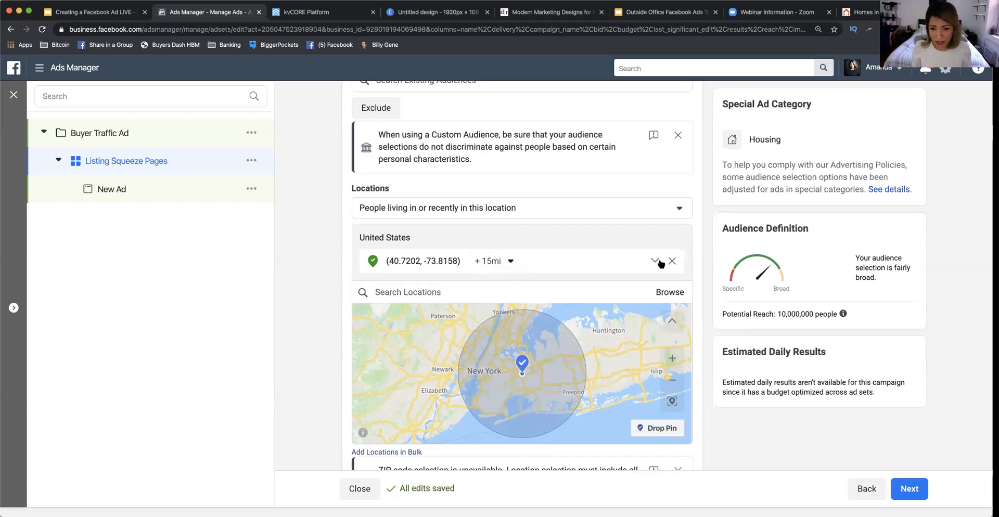
left_click(672, 262)
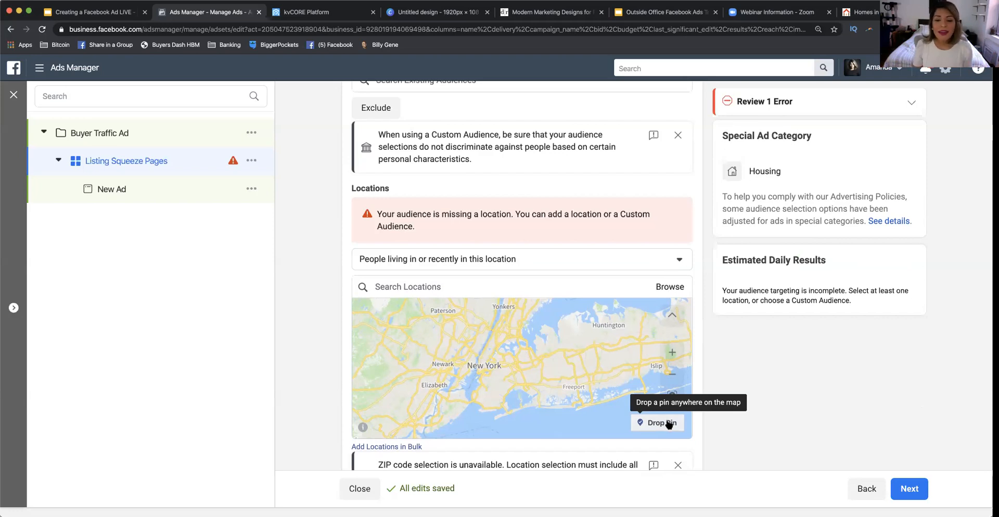
left_click(668, 422)
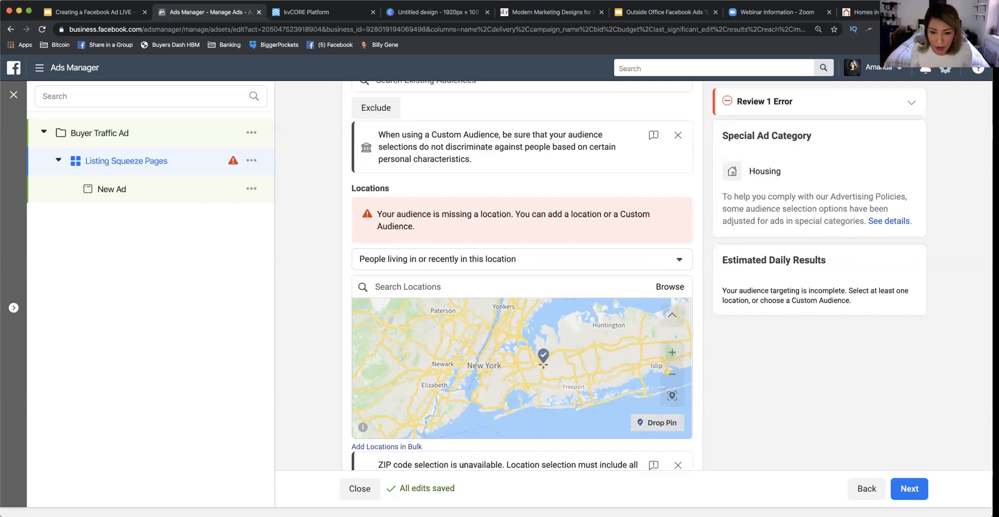
left_click(542, 363)
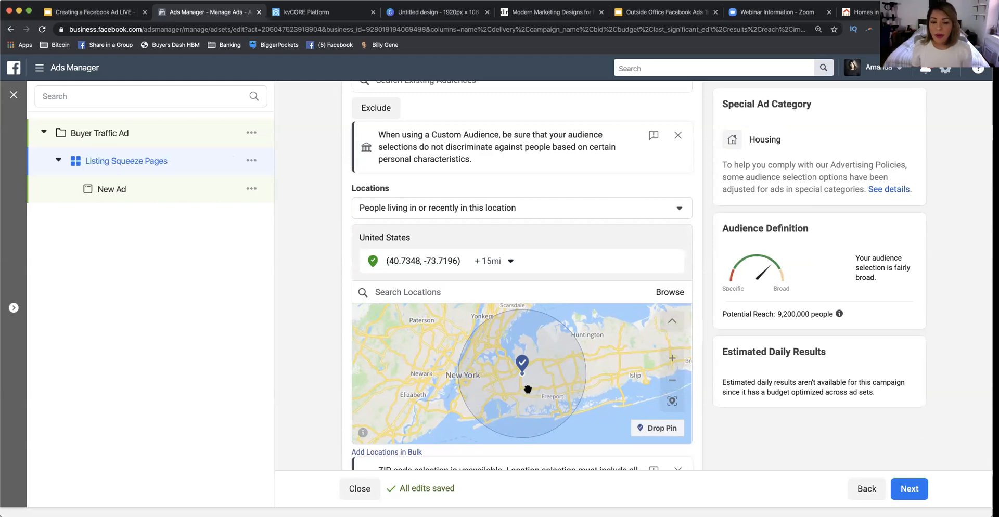
Review the location targeting types and choose People living in or recently in this location.
scroll(700, 402, "down", 1)
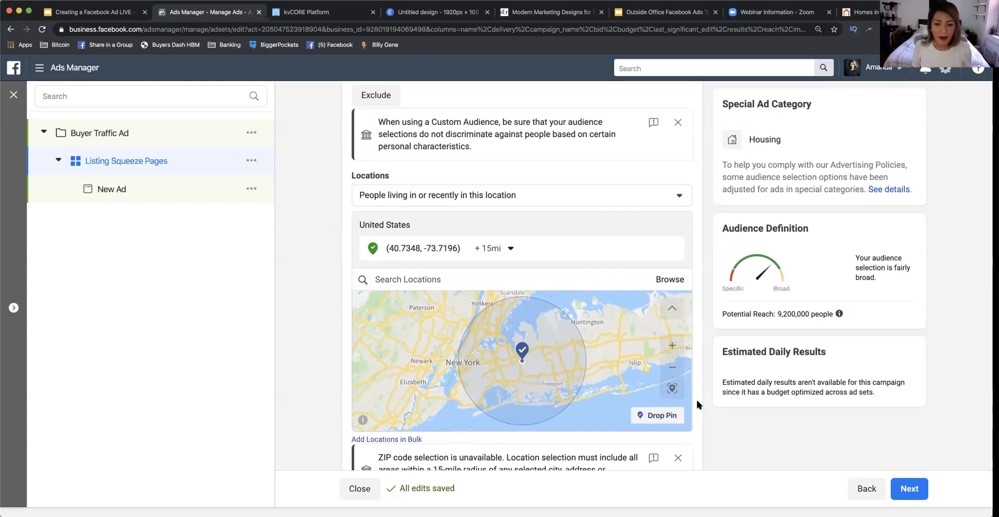
scroll(695, 400, "down", 1)
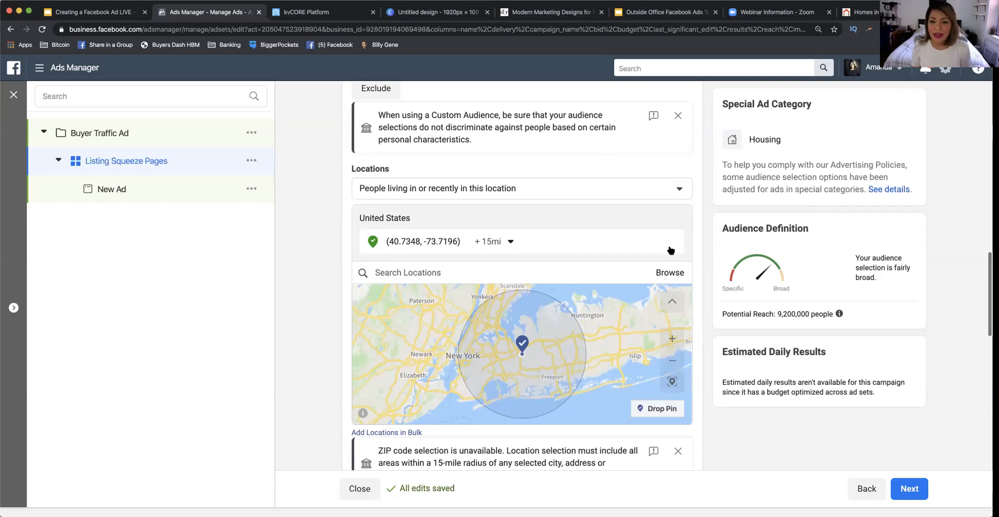
mouse_move(353, 171)
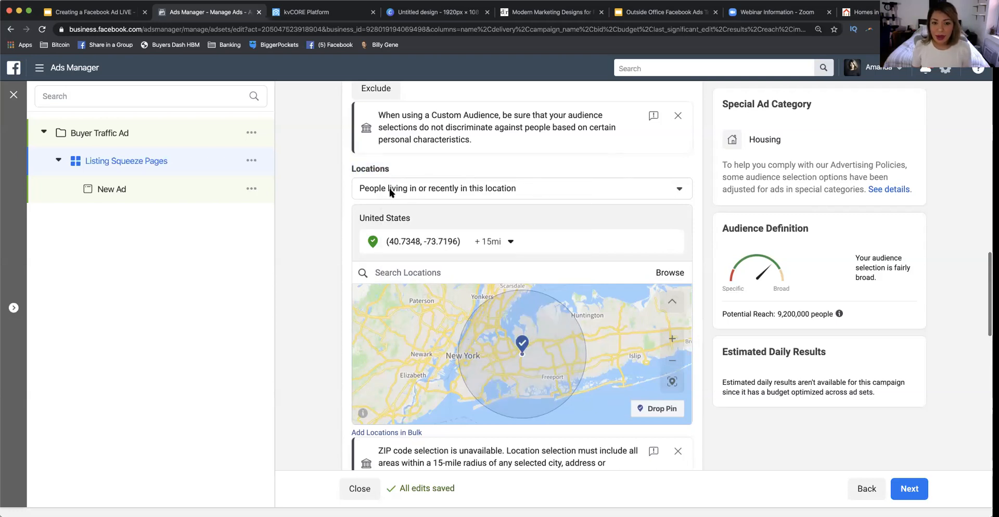
left_click(359, 190)
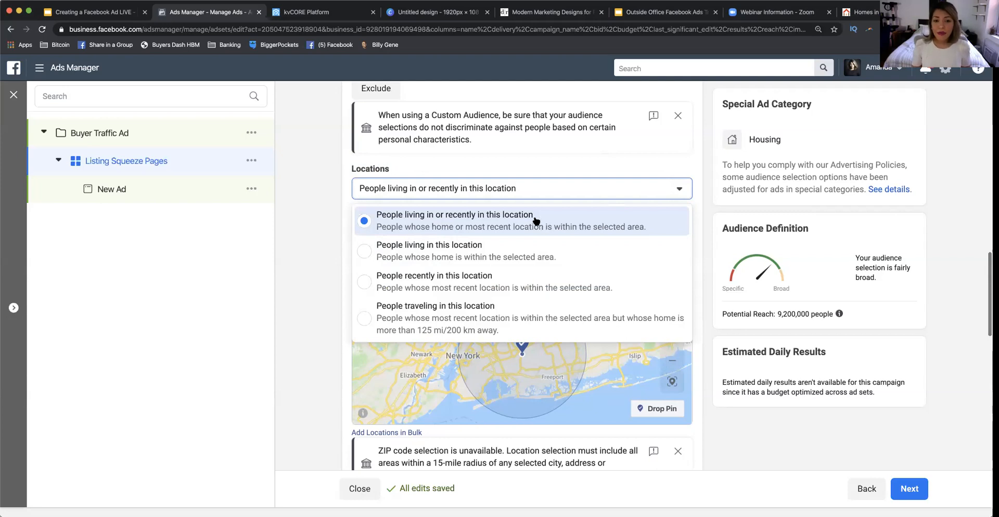
scroll(416, 258, "up", 1)
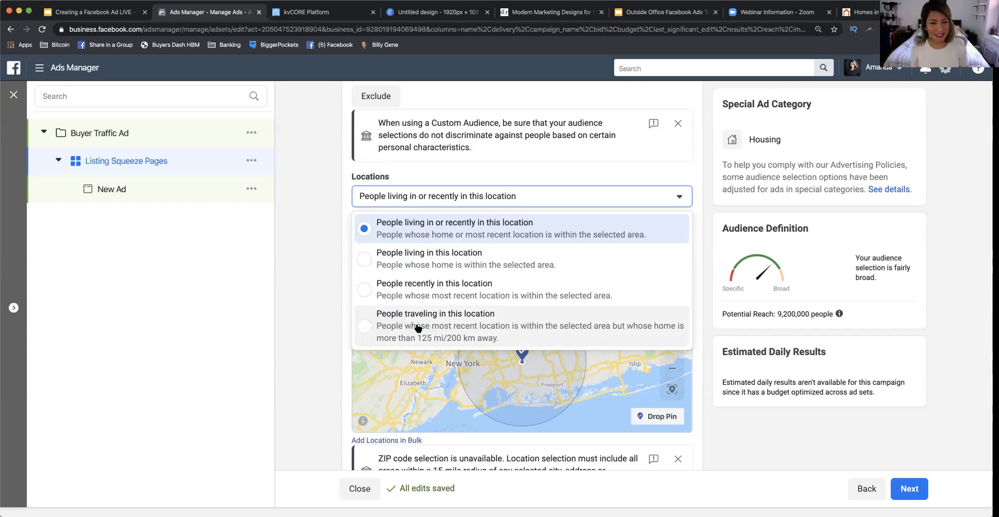
left_click(458, 226)
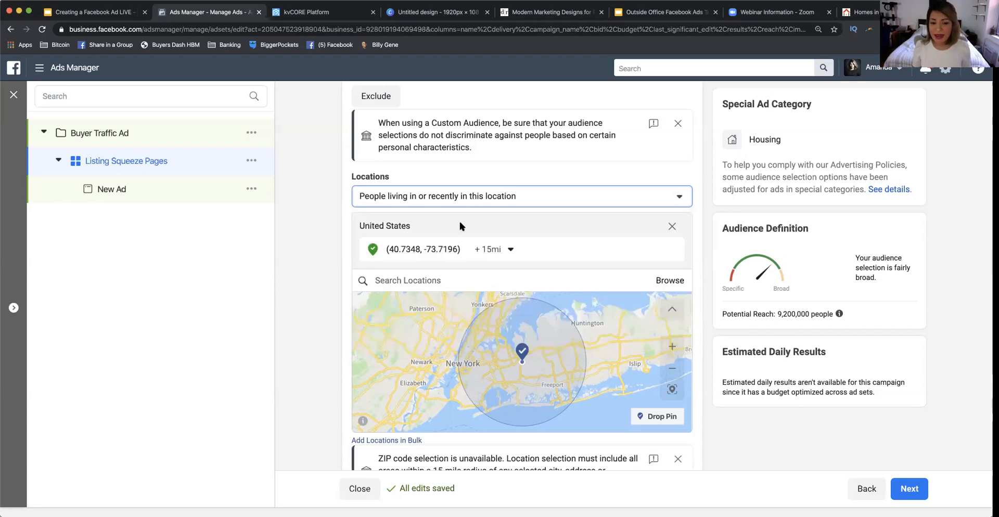
Review the ad set's ZIP code notice and its Age, Gender and Detailed Targeting settings.
scroll(323, 397, "down", 3)
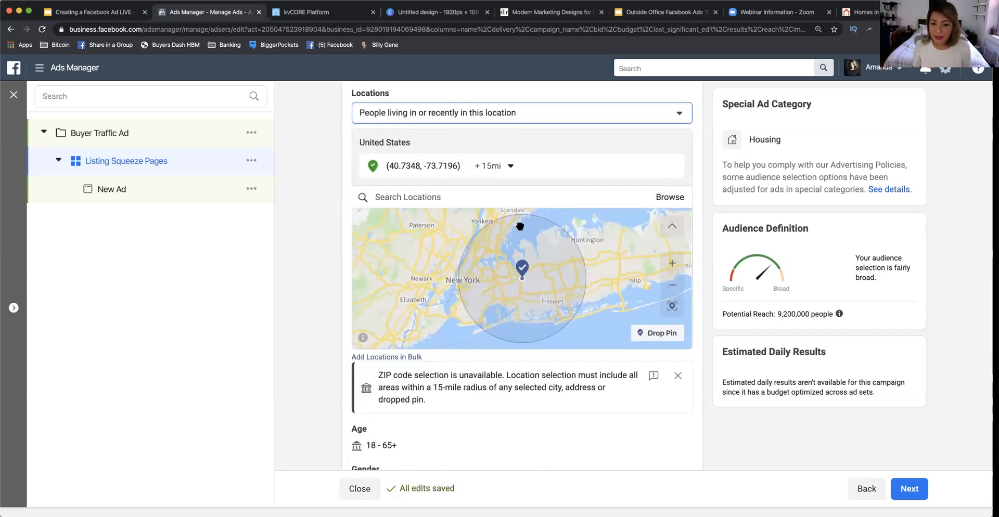
scroll(327, 325, "down", 1)
scroll(328, 325, "down", 5)
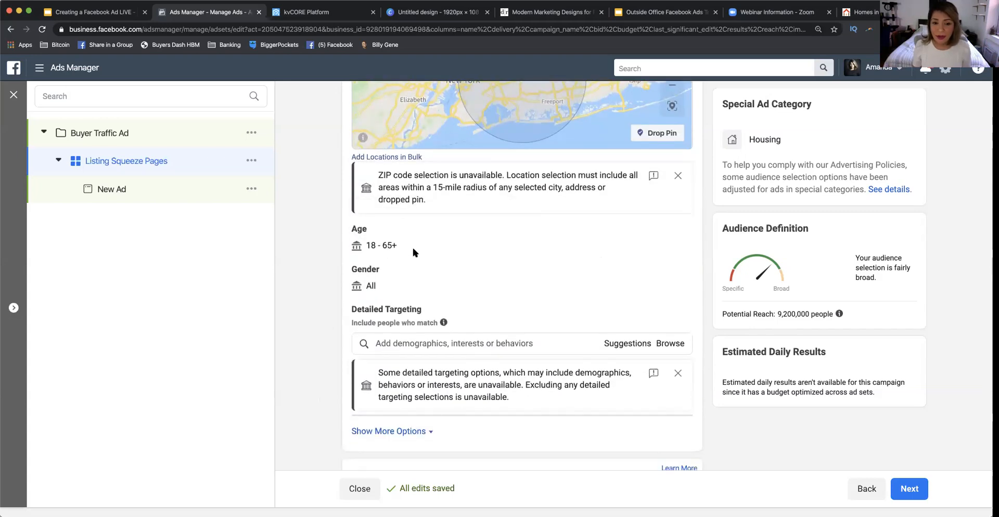
scroll(302, 317, "down", 2)
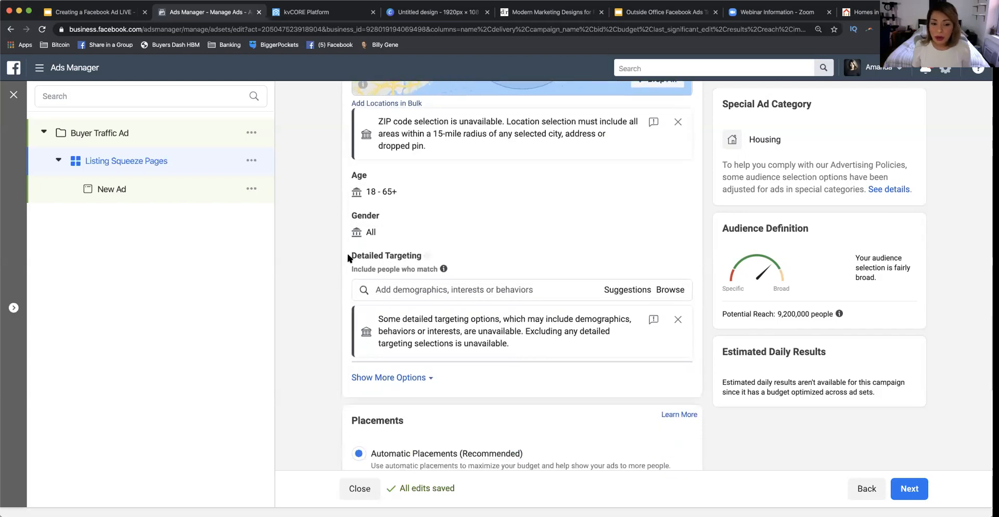
left_click_drag(422, 256, 356, 258)
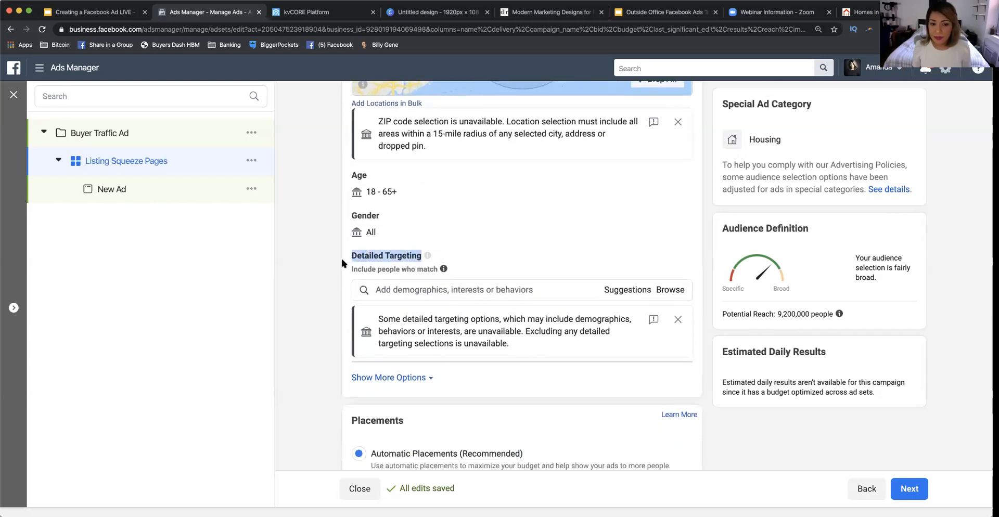
left_click(342, 260)
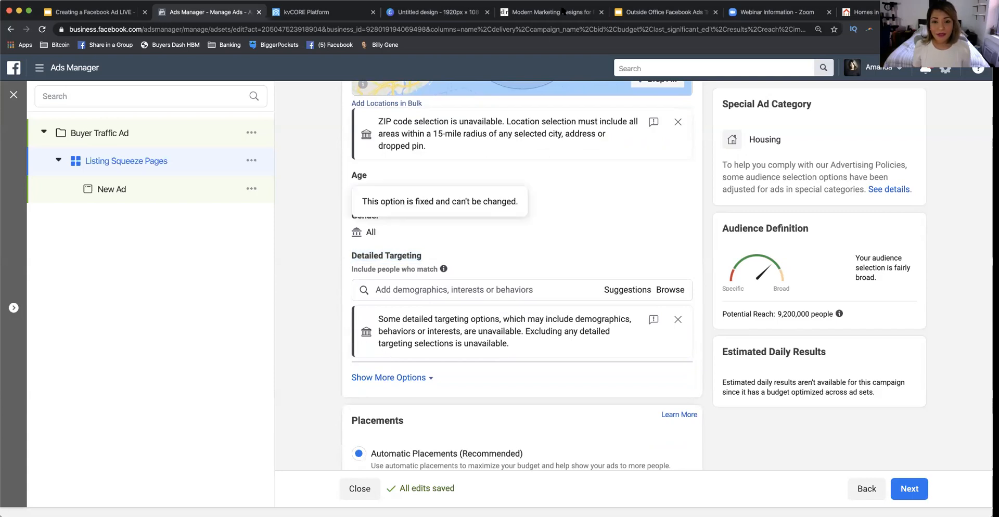
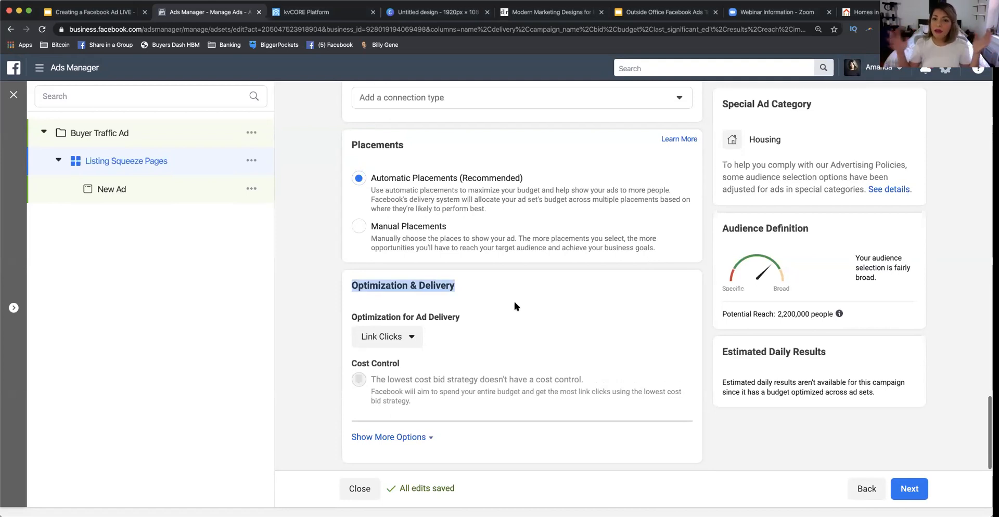
Check the audience's potential reach and proceed from the ad set to the new ad's settings.
left_click(514, 303)
left_click_drag(776, 314, 831, 315)
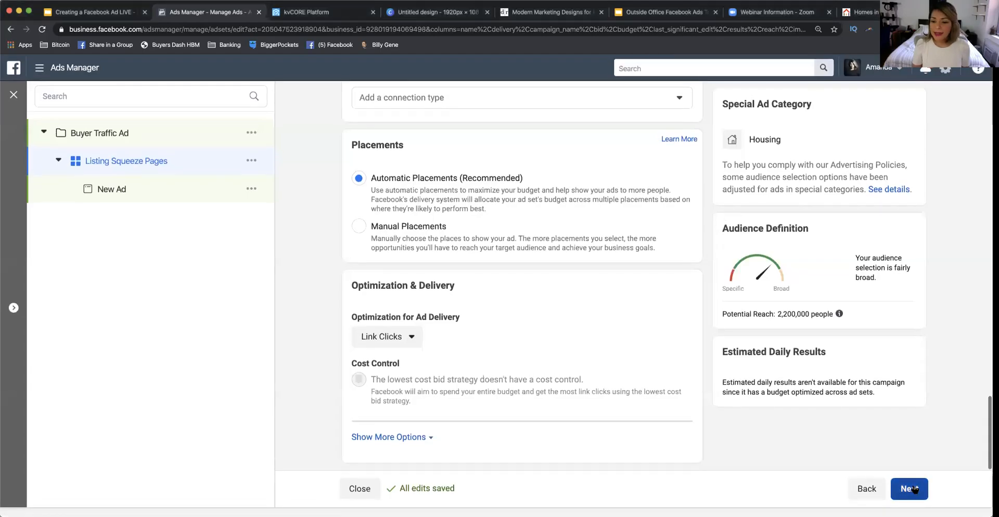
left_click(910, 488)
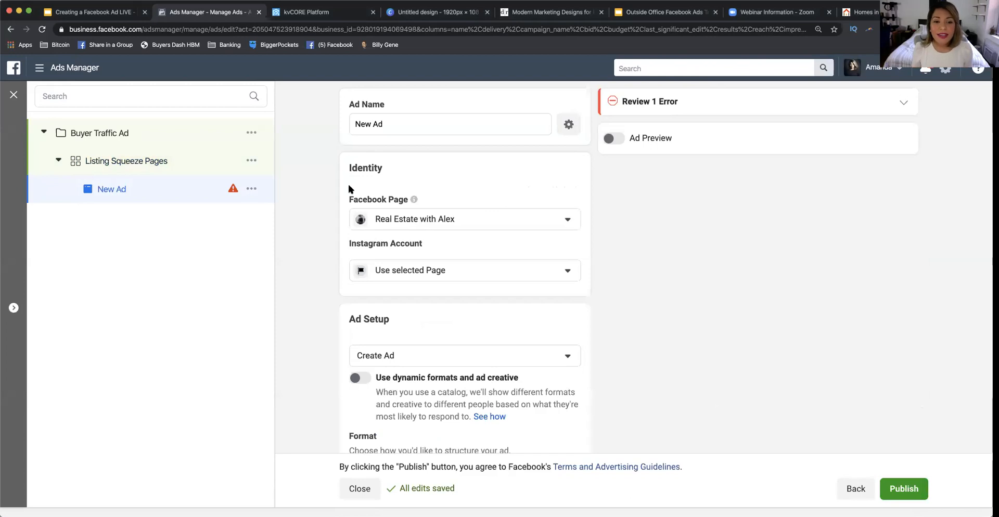
Set the ad's Instagram identity to the available linked account instead of the selected Page.
left_click_drag(363, 171, 475, 248)
left_click(476, 239)
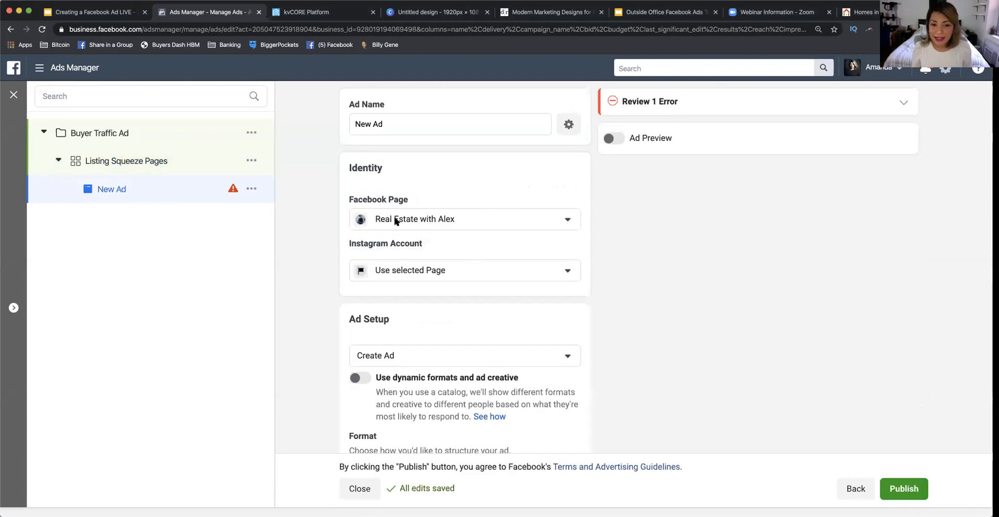
left_click(468, 270)
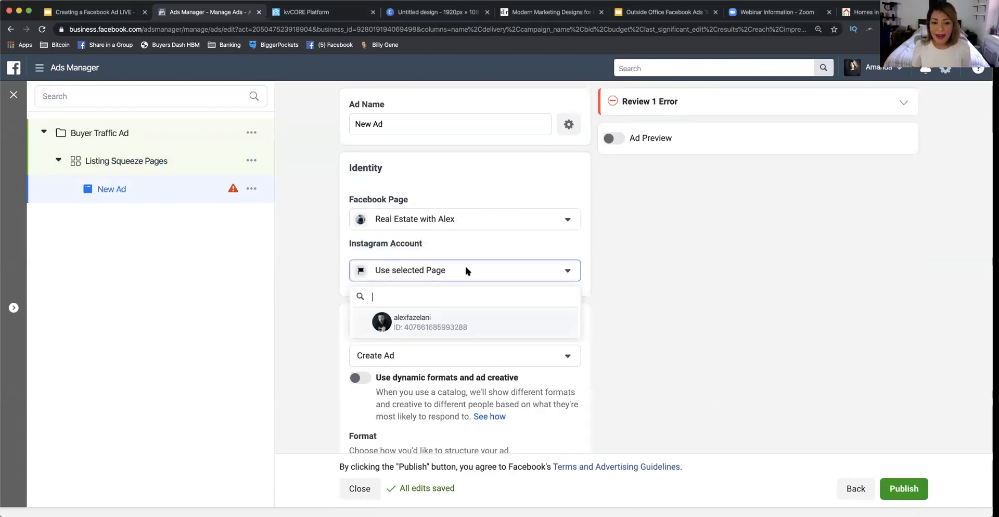
left_click(463, 322)
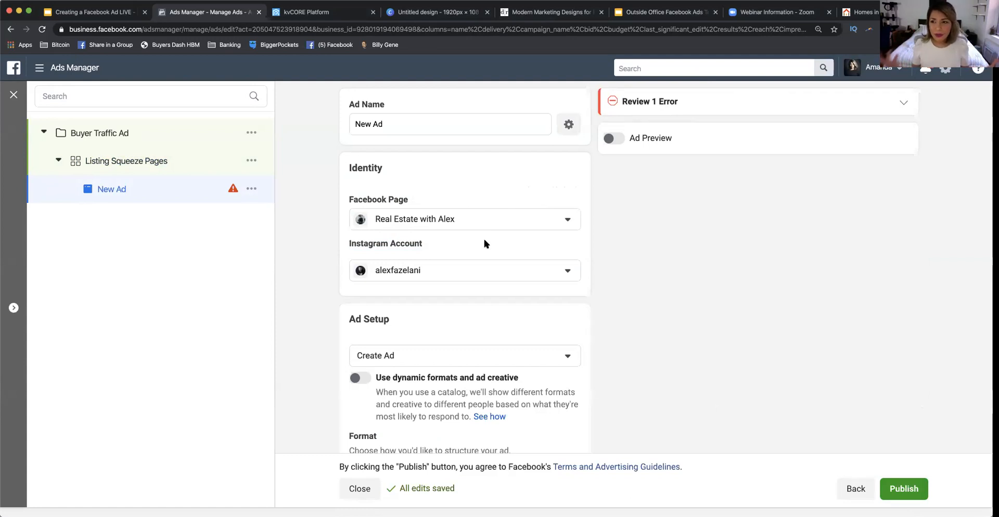
Rename the ad as Long Island Squeeze Page.
triple_click(439, 124)
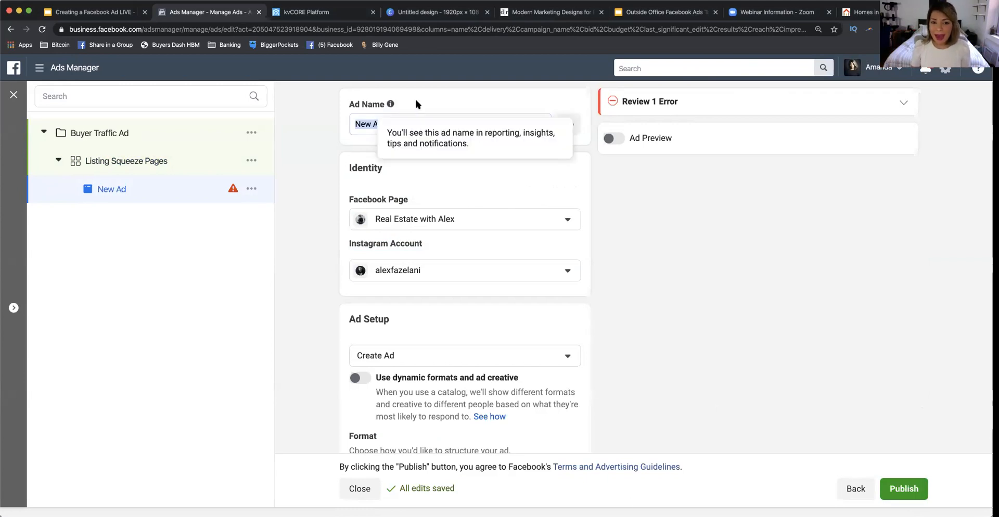
double_click(421, 123)
triple_click(421, 122)
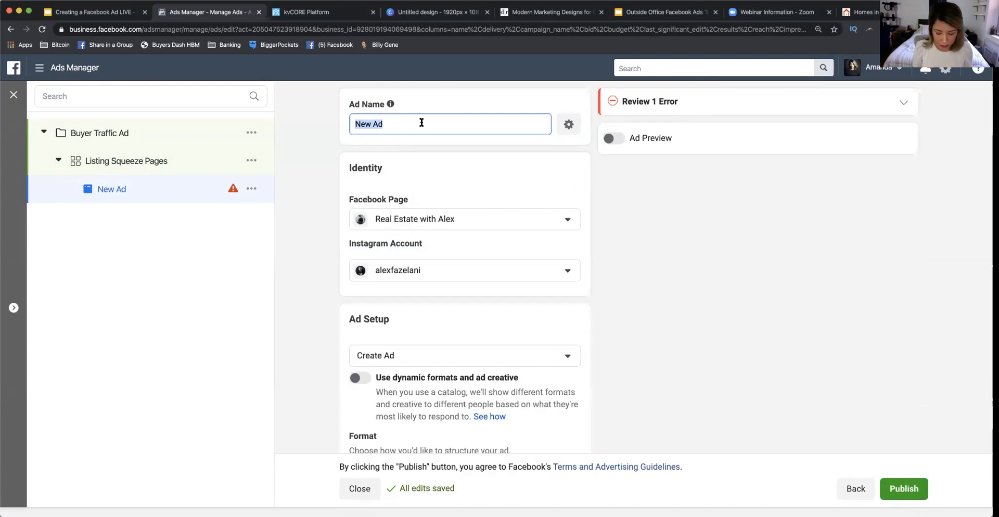
type("Long Island Sque")
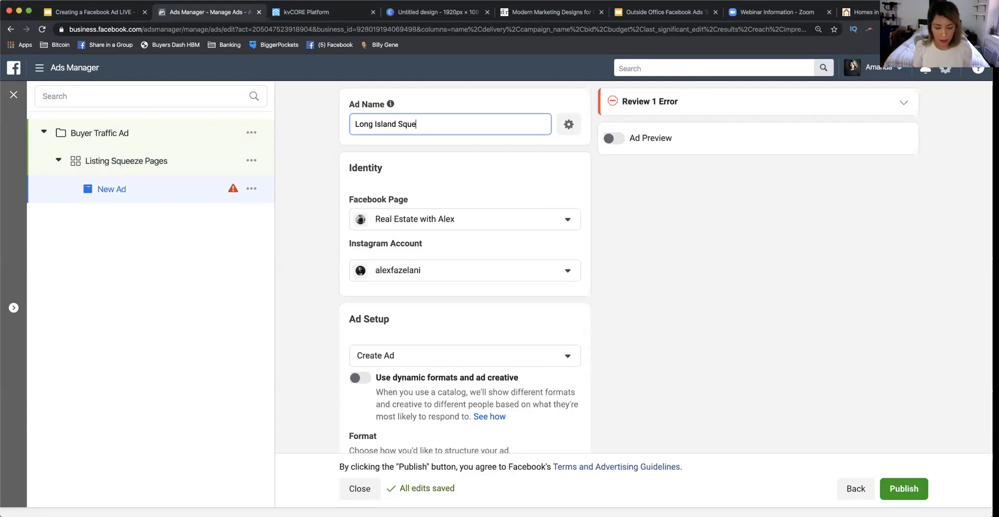
left_click(329, 170)
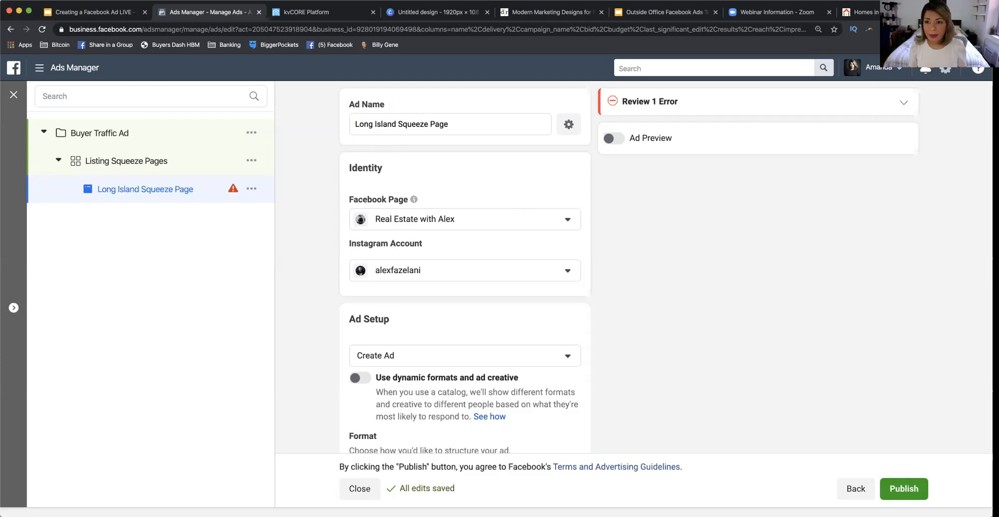
Examine the ad's setup section, including the dynamic formats and ad creative option and the format choices.
left_click(859, 12)
left_click(233, 15)
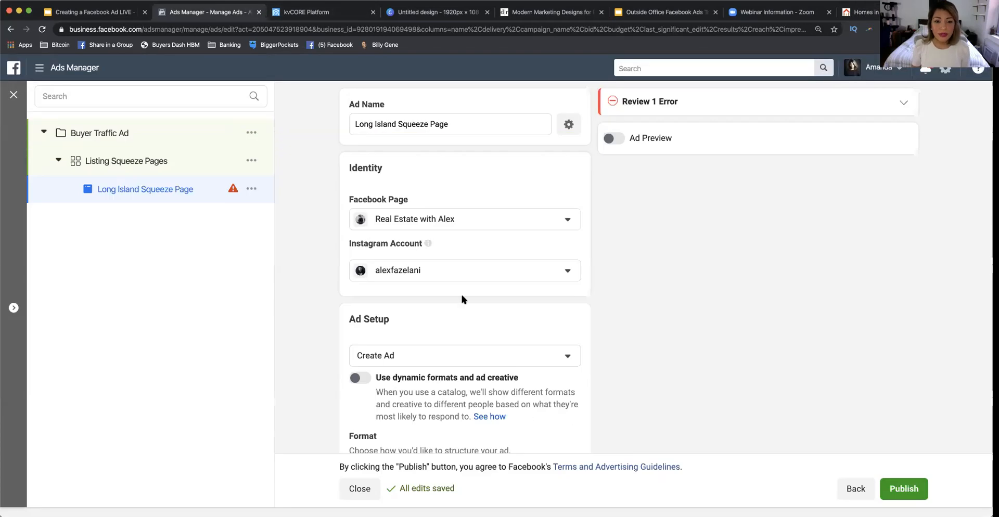
scroll(508, 294, "down", 5)
scroll(527, 320, "up", 1)
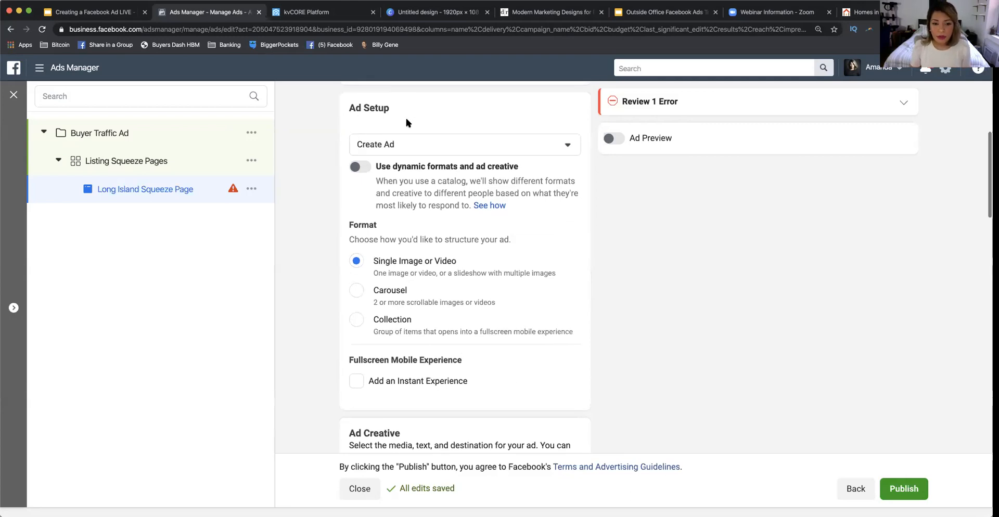
left_click_drag(350, 109, 432, 114)
left_click_drag(375, 166, 520, 164)
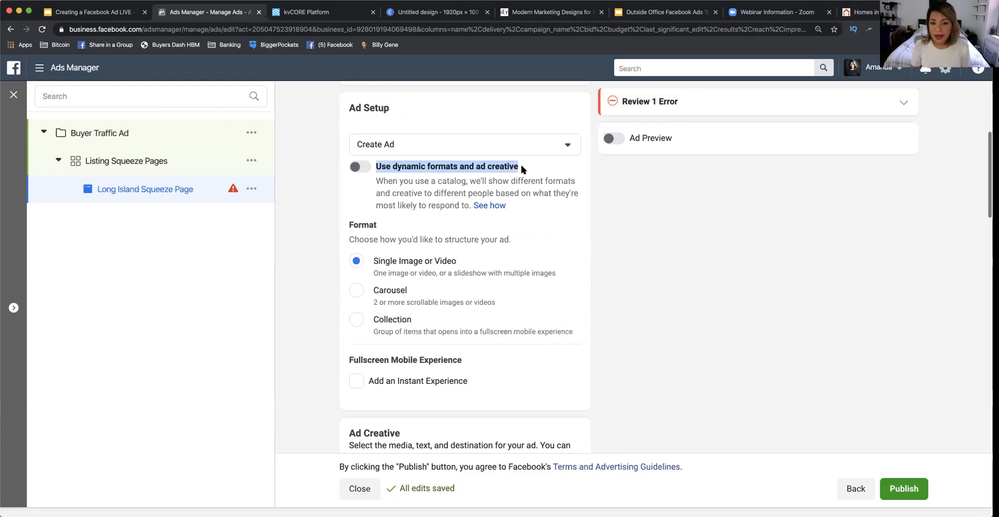
left_click(520, 164)
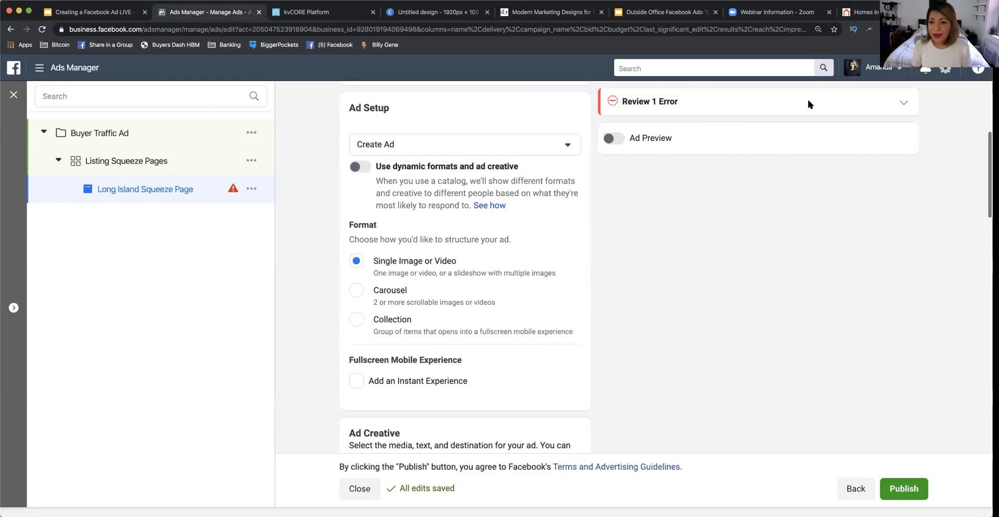
Expand the ad's error review, read the details and collapse it again.
left_click(902, 103)
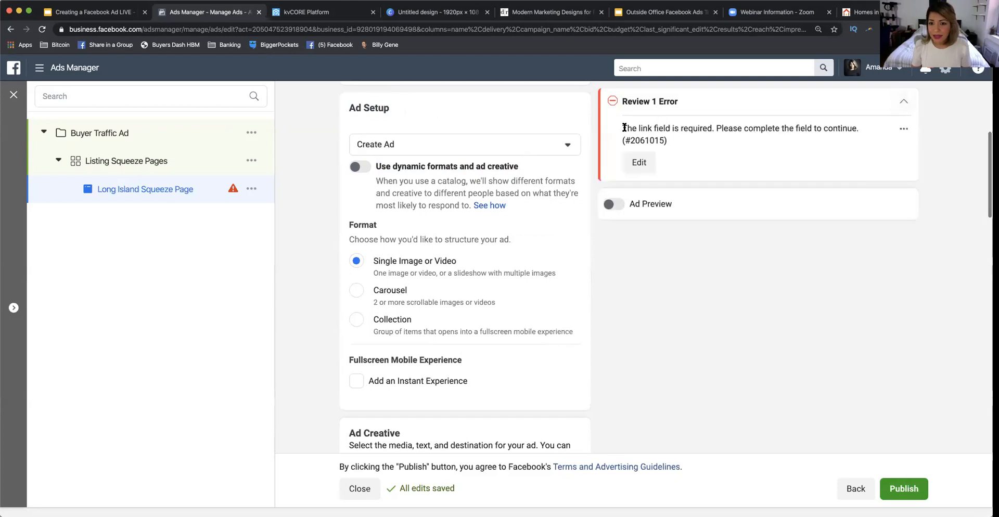
left_click_drag(628, 127, 857, 128)
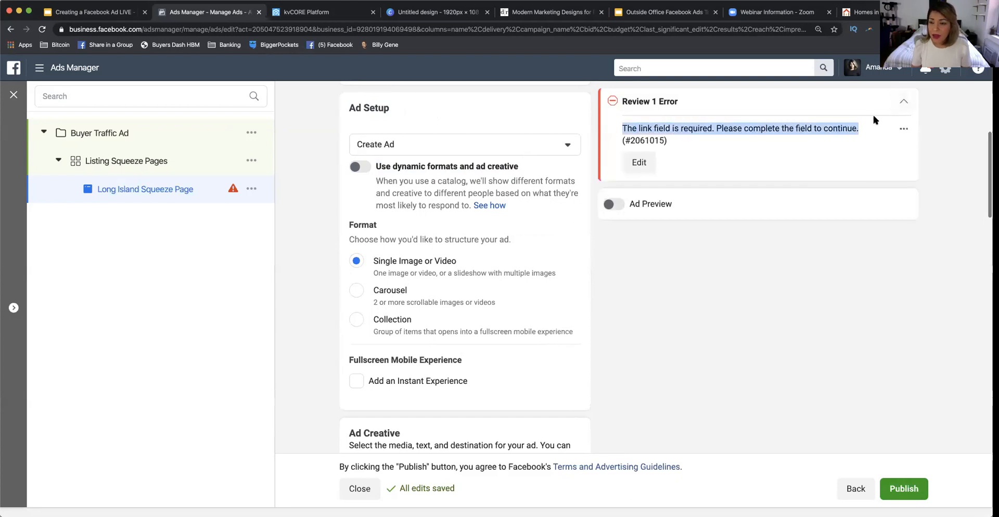
left_click(874, 121)
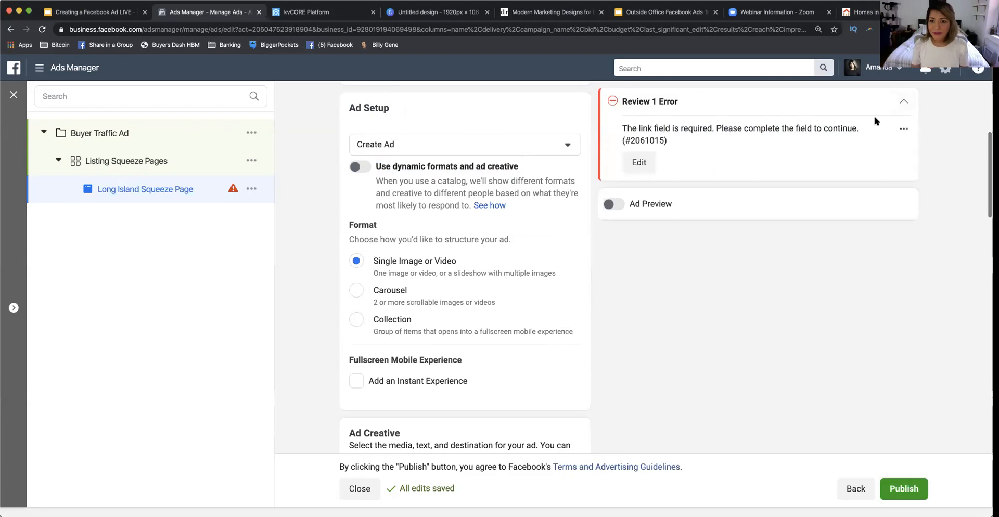
left_click_drag(636, 127, 713, 127)
left_click(903, 102)
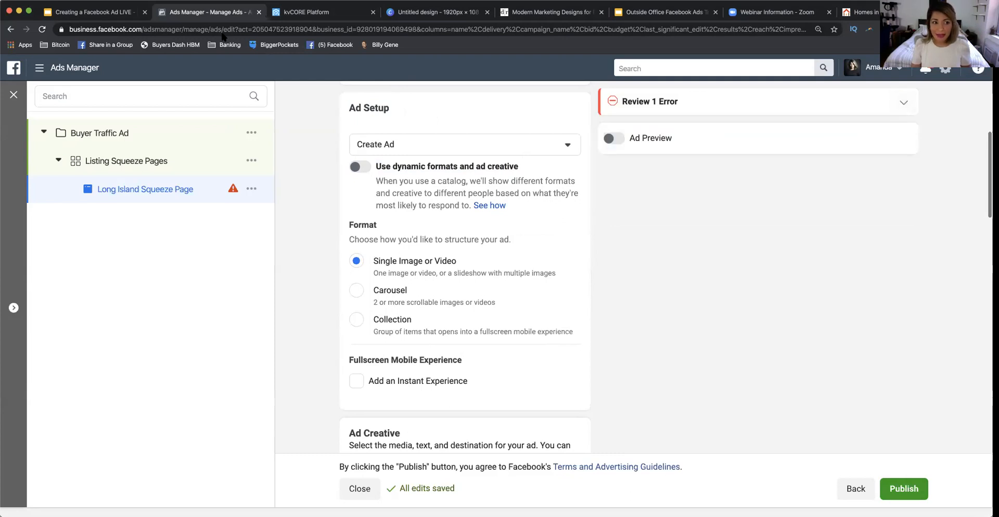
Switch to the Google Slides presentation to check the prepared ad copy and link, and return to the ad's format settings in Ads Manager.
left_click(116, 13)
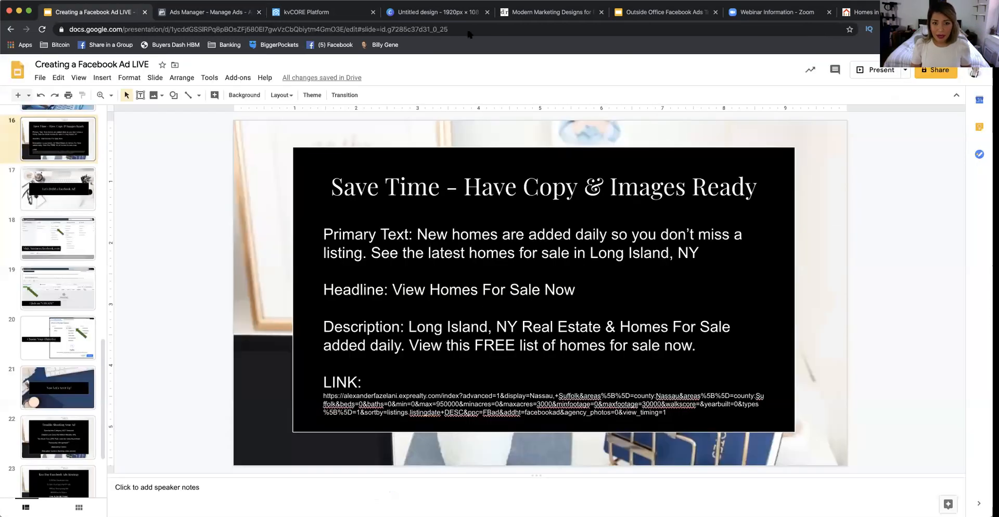
left_click(207, 12)
scroll(569, 315, "down", 4)
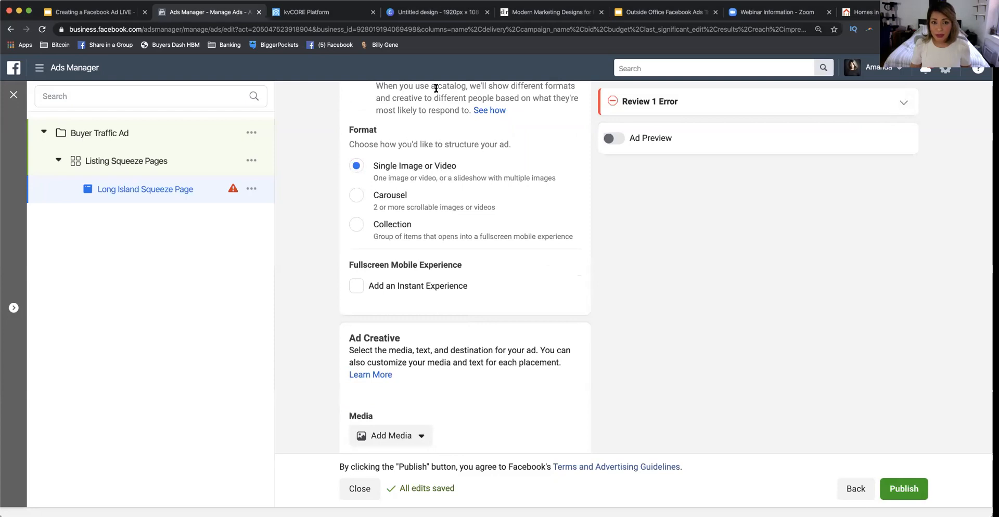
Switch to Canva to look over the prepared kitchen images, and return to the ad's Ad Creative section in Ads Manager.
left_click(408, 13)
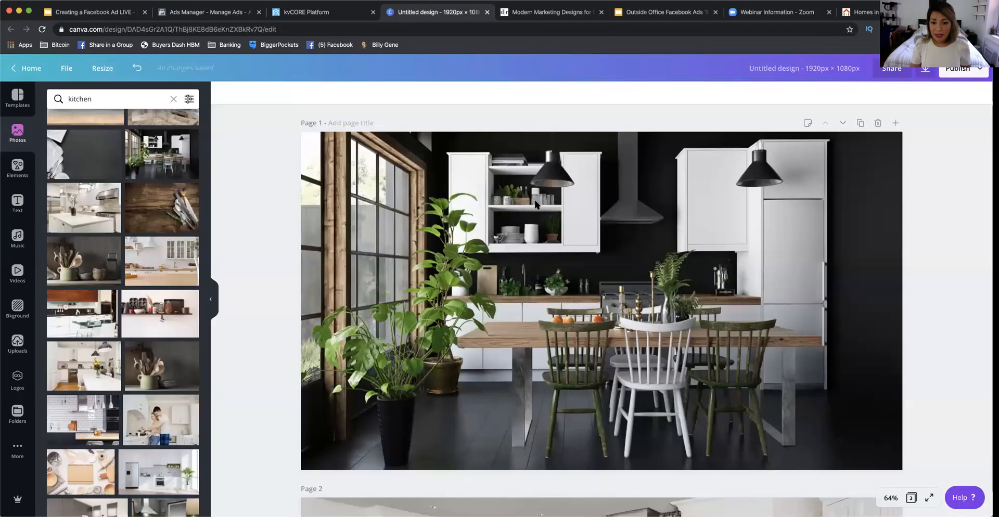
scroll(534, 197, "up", 10)
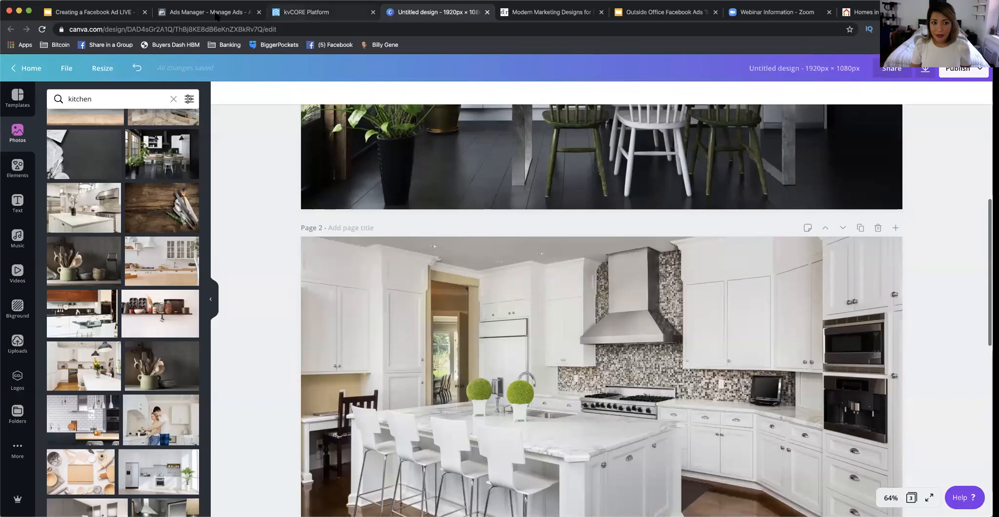
left_click(216, 15)
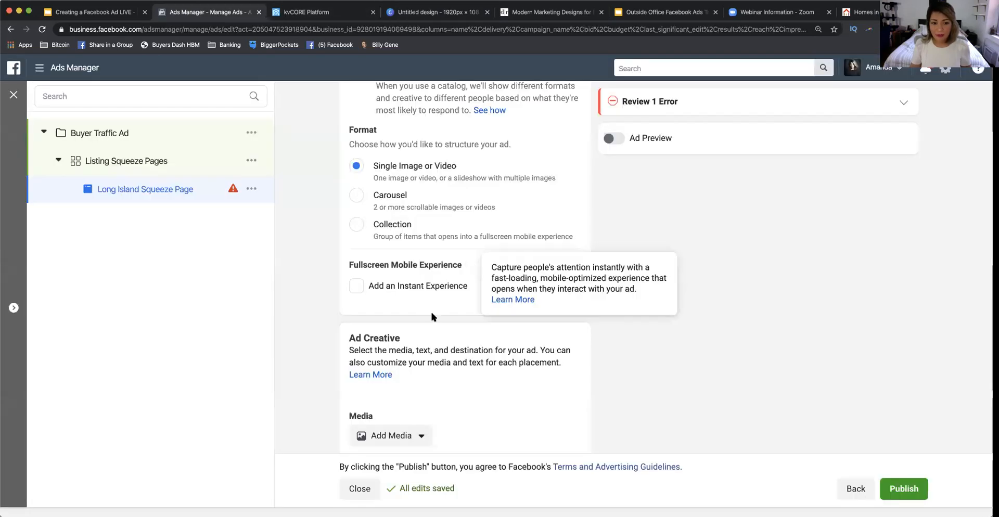
scroll(432, 319, "down", 5)
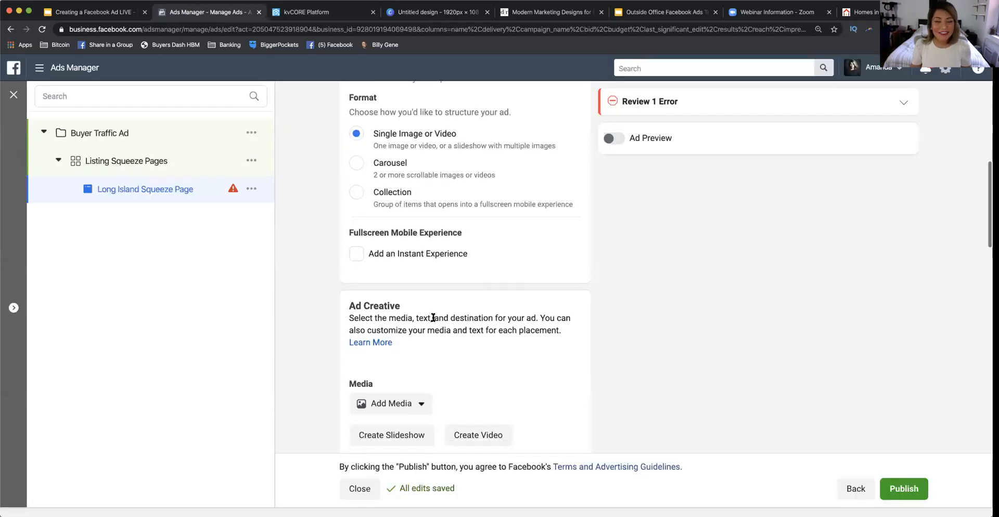
Add the account image 1.jpg as the media in the ad's Ad Creative section.
scroll(432, 320, "up", 6)
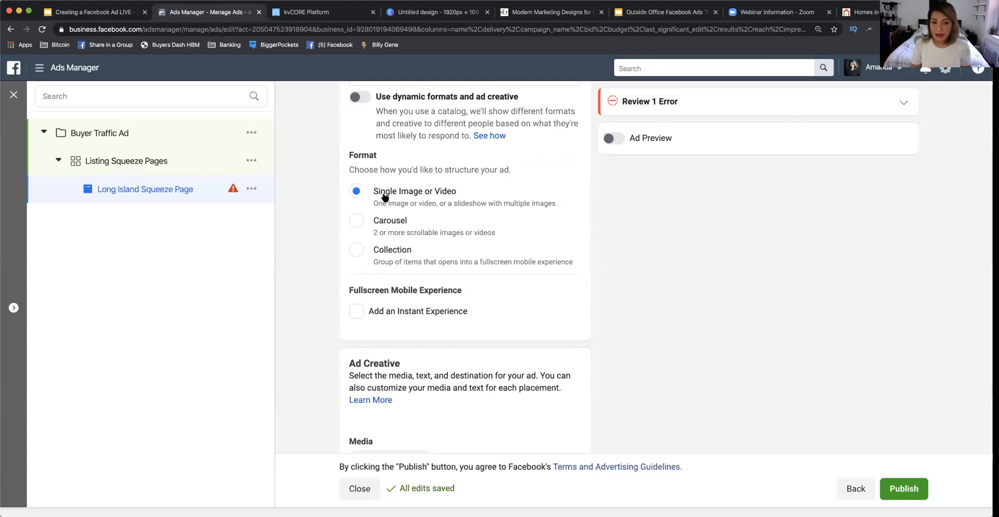
scroll(472, 398, "down", 4)
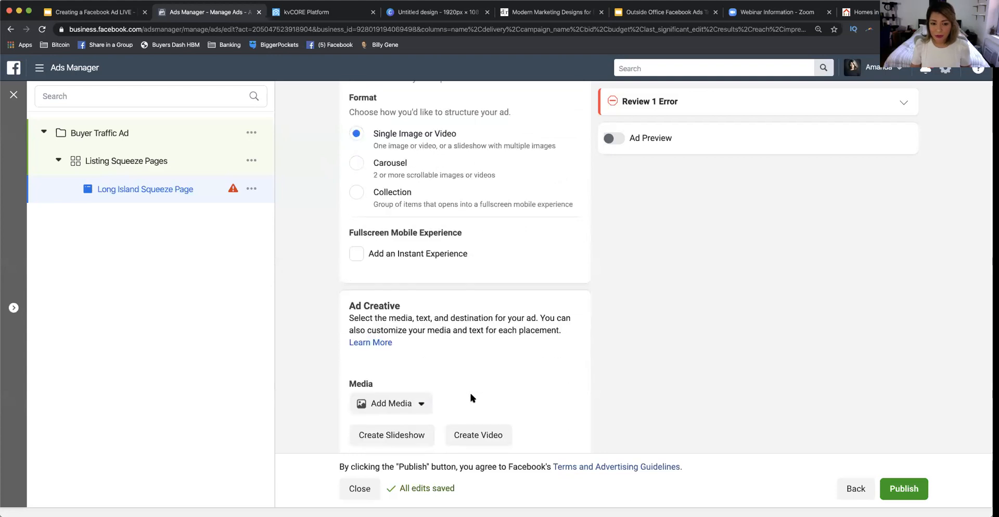
scroll(471, 396, "down", 1)
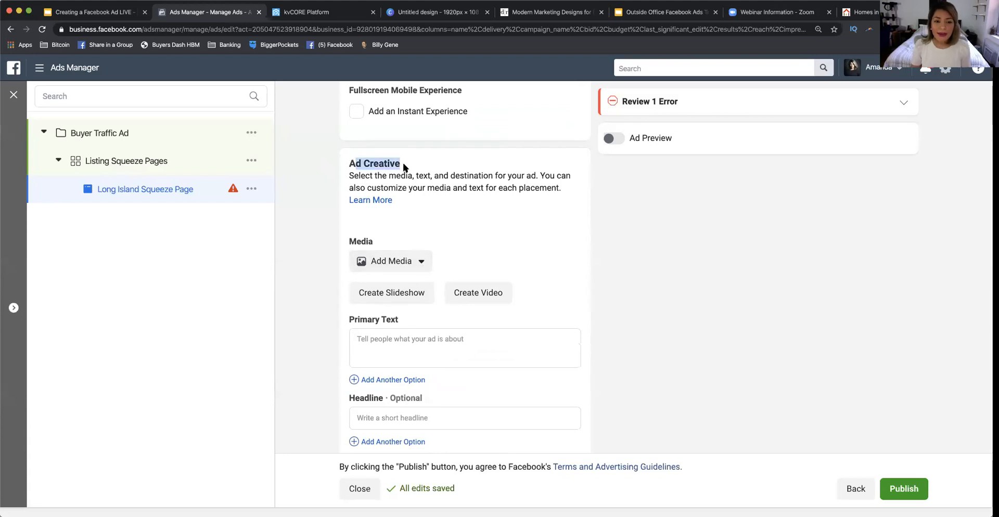
left_click(422, 264)
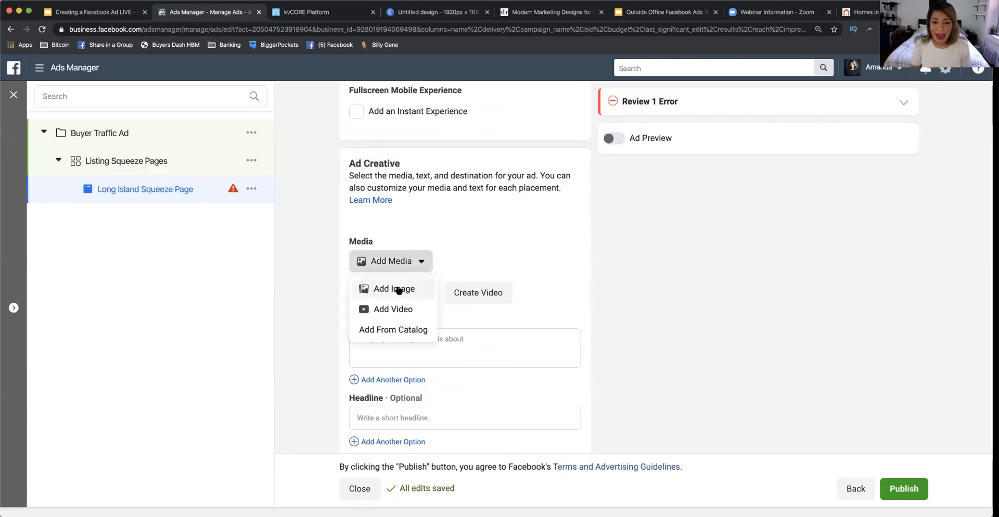
left_click(374, 291)
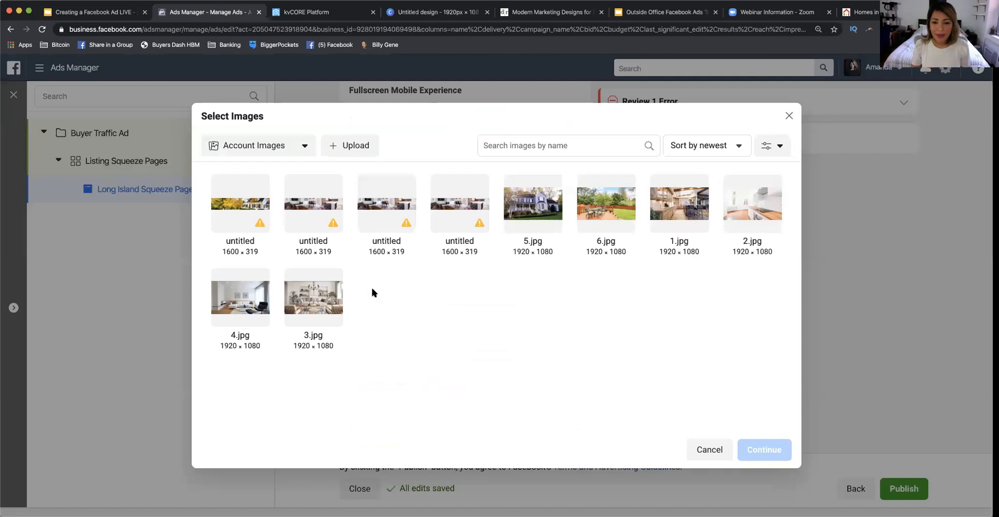
left_click(680, 208)
left_click(761, 449)
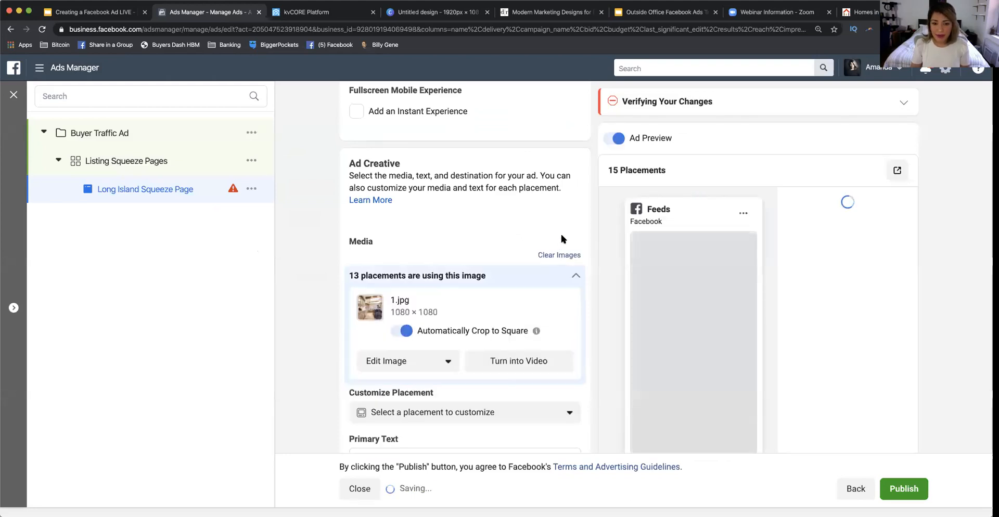
Preview the image in the feed placements, including Instagram Feed, Facebook Marketplace, Facebook Right Column, Instagram Explore and Facebook Groups Feed.
scroll(486, 333, "down", 1)
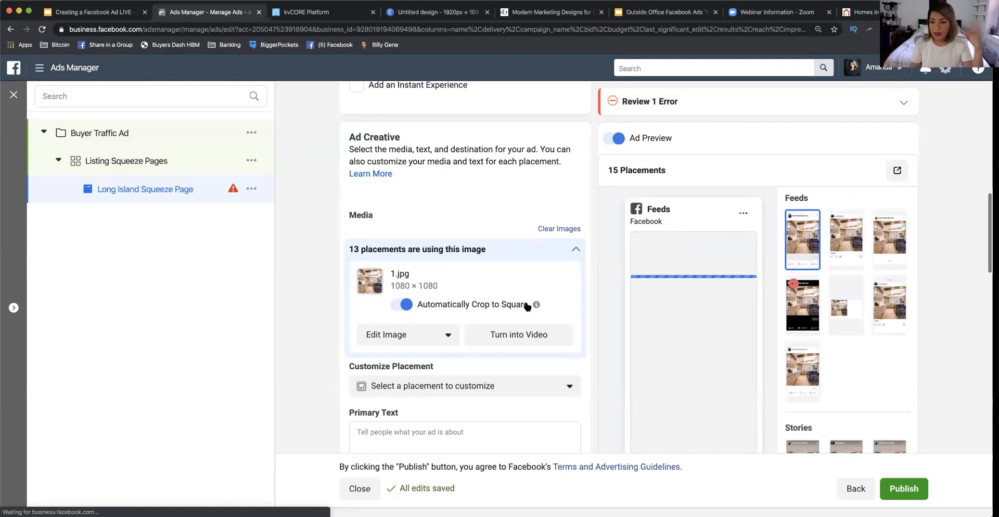
scroll(536, 194, "down", 1)
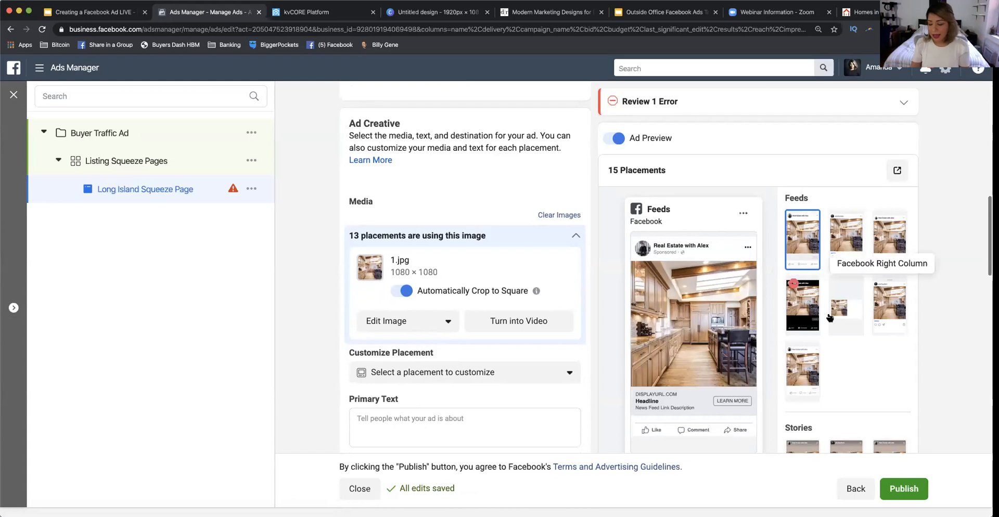
mouse_move(716, 332)
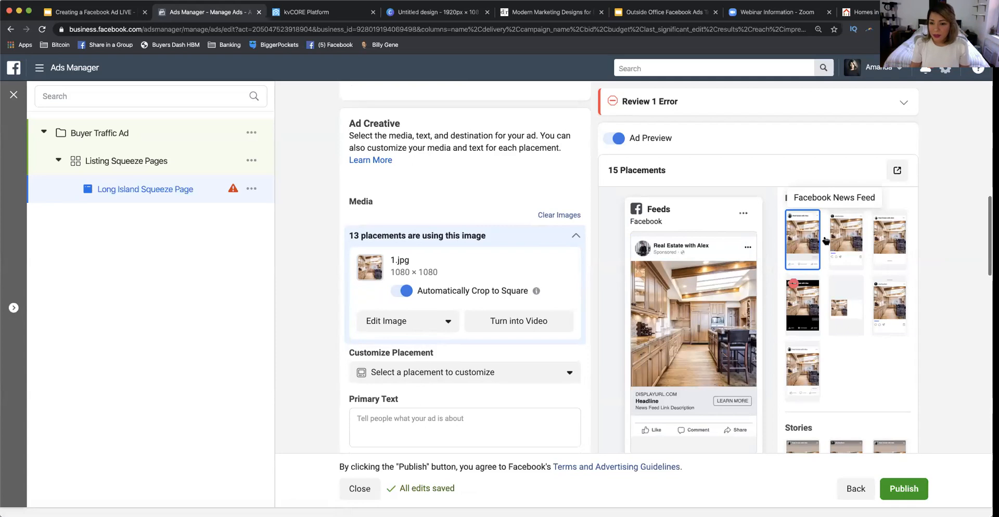
left_click(844, 239)
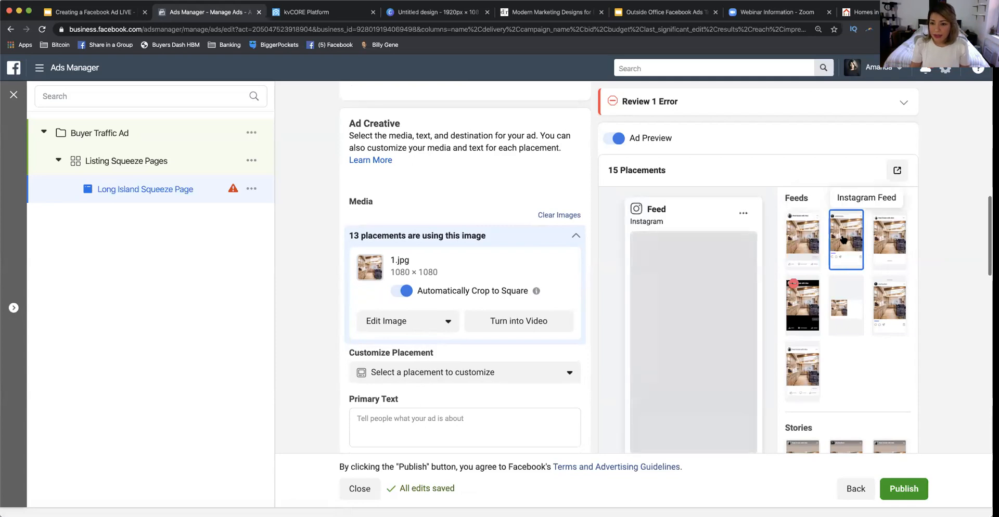
left_click(892, 240)
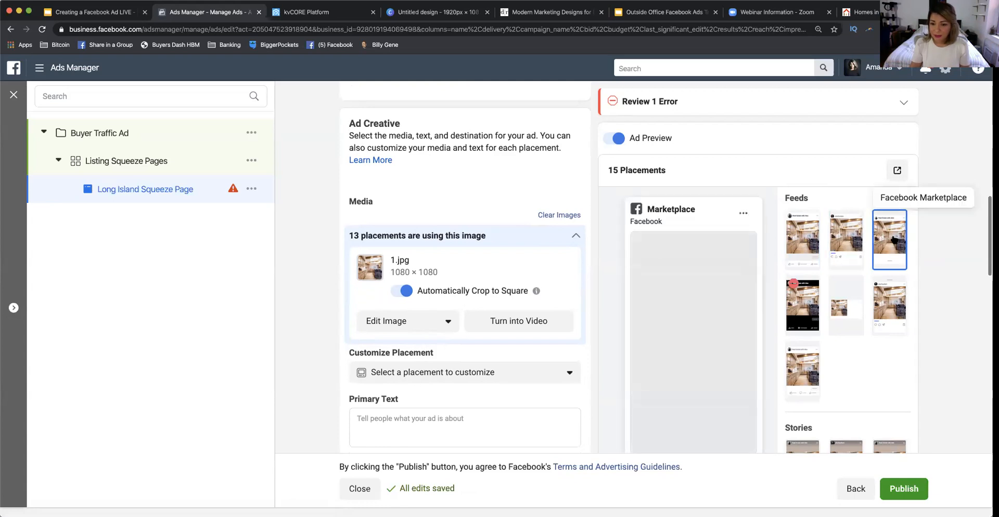
left_click(821, 302)
left_click(852, 308)
scroll(877, 344, "down", 1)
left_click(890, 278)
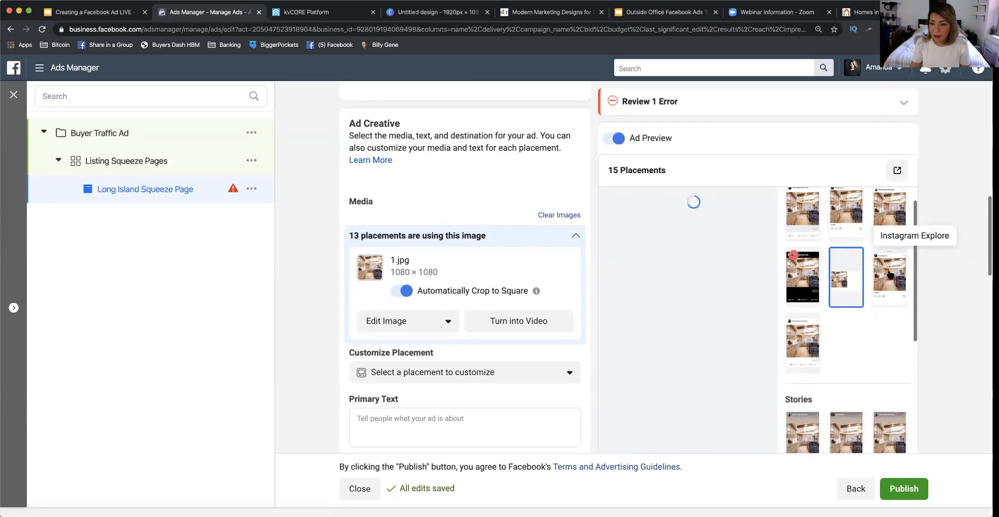
left_click(805, 345)
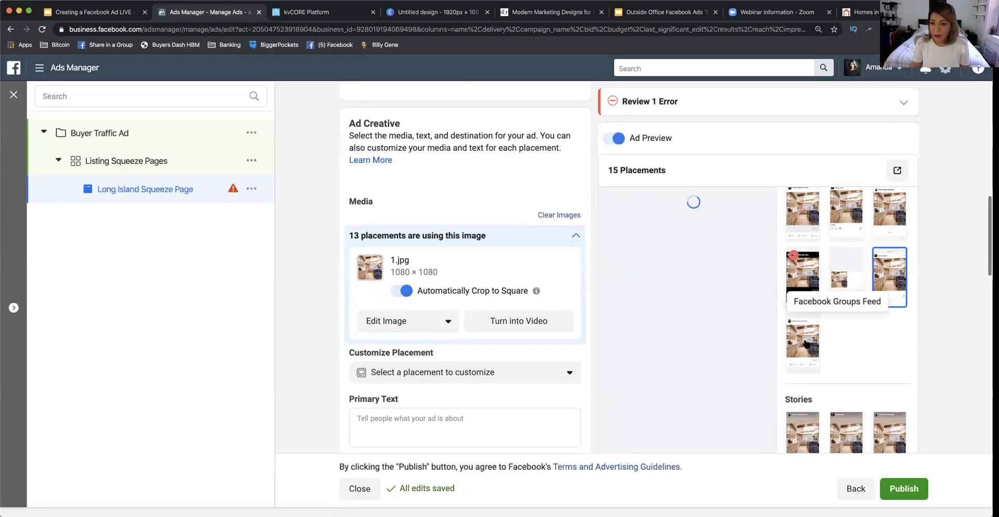
Preview the ad image in the Facebook Stories and Instagram Stories placements.
scroll(865, 344, "down", 4)
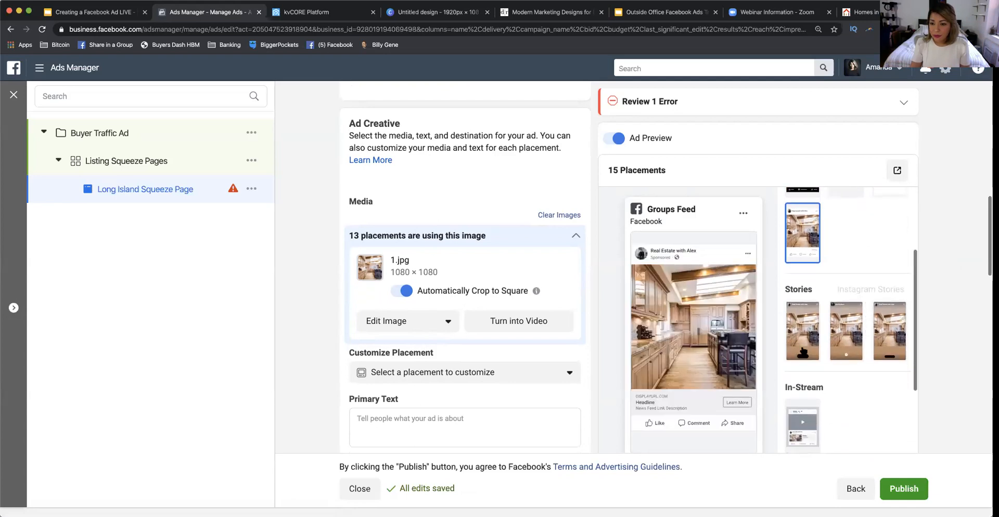
left_click(803, 330)
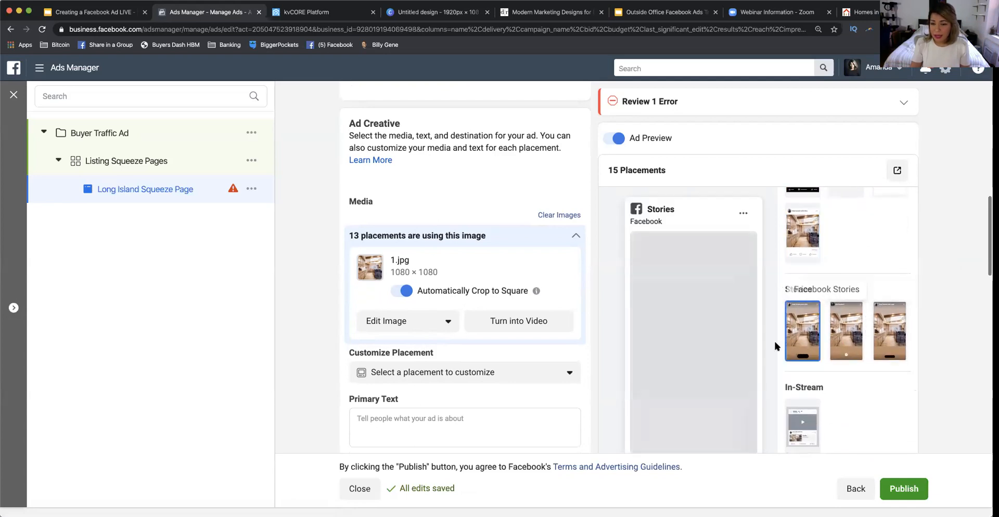
scroll(776, 346, "down", 1)
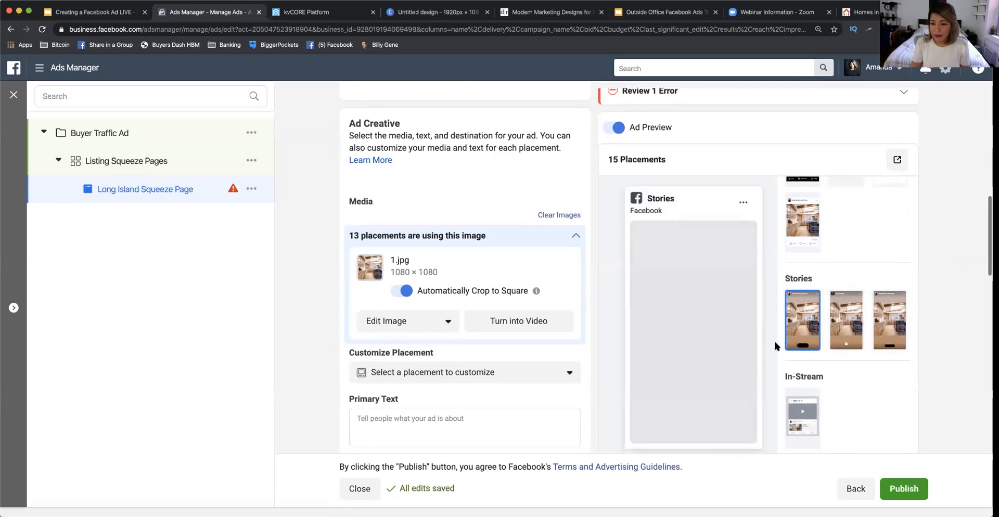
left_click(846, 316)
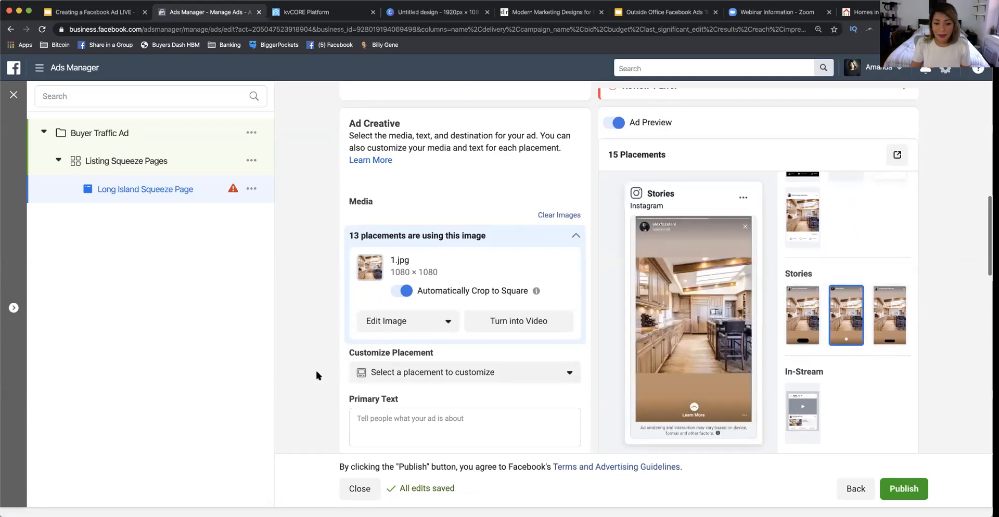
Fill the ad's Primary Text with the Google Slides copy starting "New homes are added daily so you don't miss a listing.".
scroll(315, 368, "down", 5)
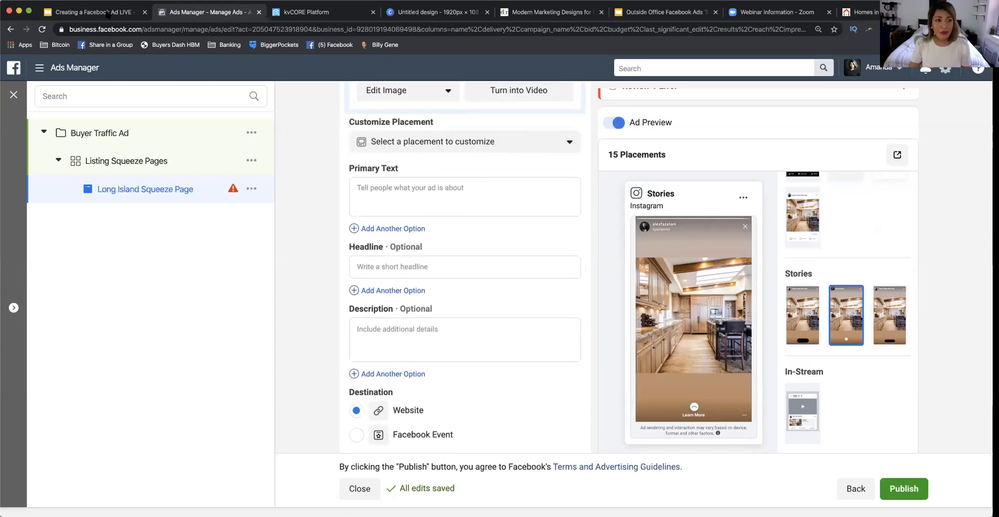
left_click(107, 14)
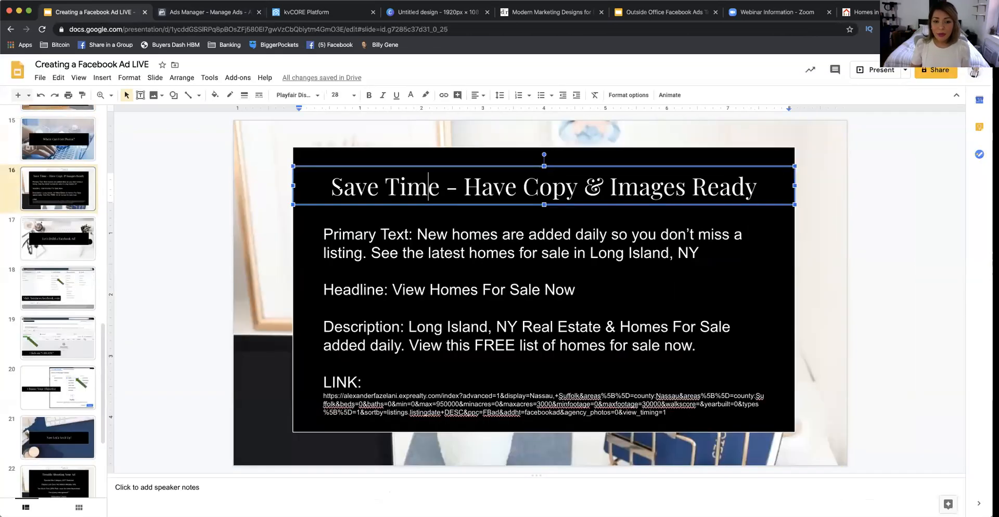
left_click_drag(427, 186, 344, 186)
left_click_drag(462, 186, 731, 186)
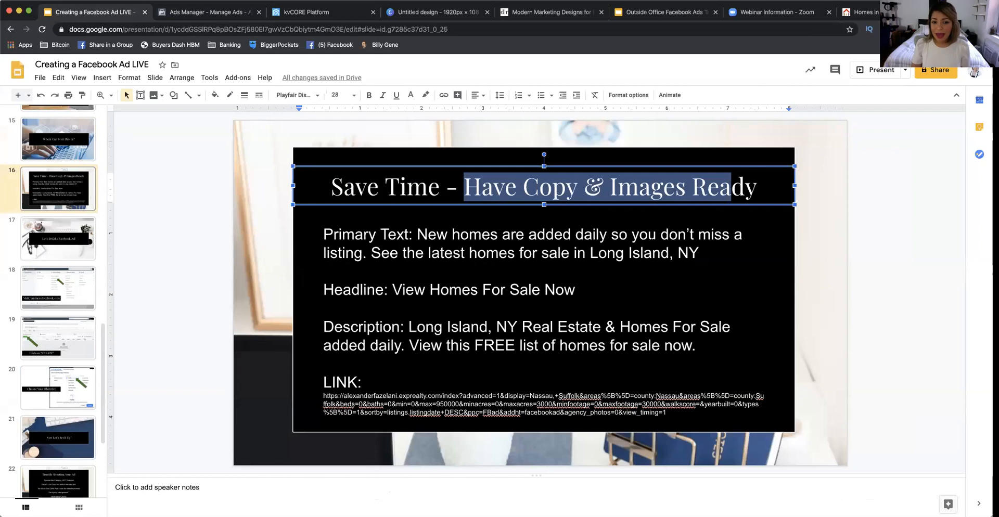
left_click(599, 253)
left_click_drag(452, 235, 695, 253)
key("super+c")
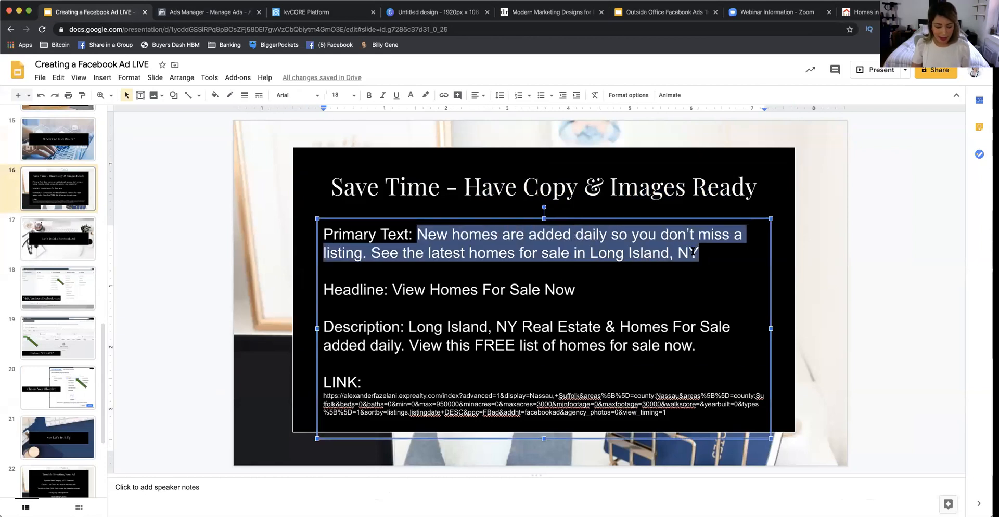
left_click(428, 187)
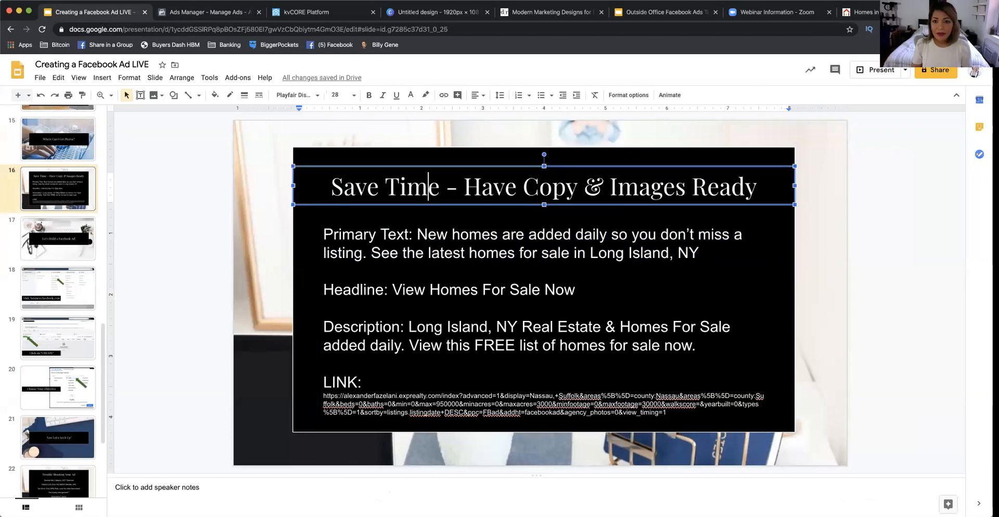
left_click(205, 12)
left_click(456, 189)
key("super+v")
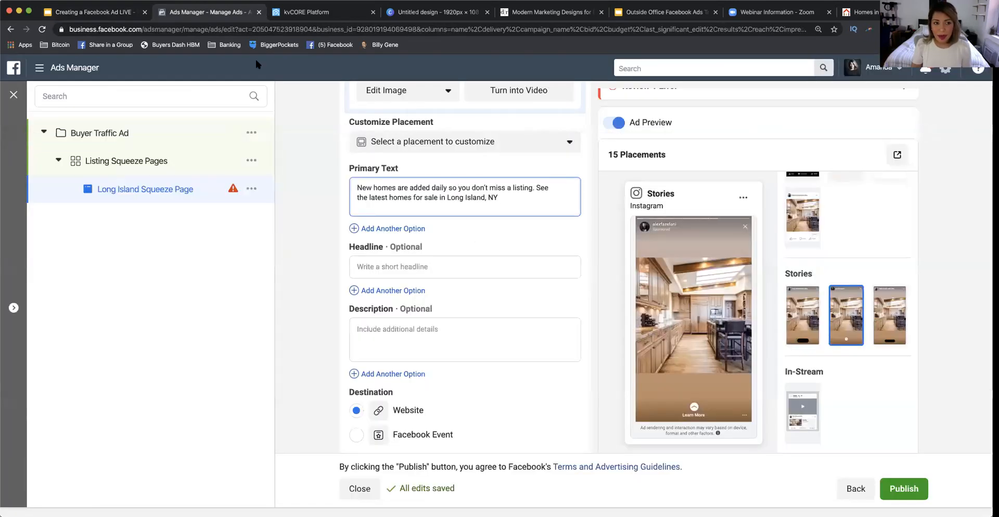
Copy the prepared headline "View Homes For Sale Now" from Google Slides into the ad's Headline in Ads Manager.
left_click(112, 13)
left_click(392, 289)
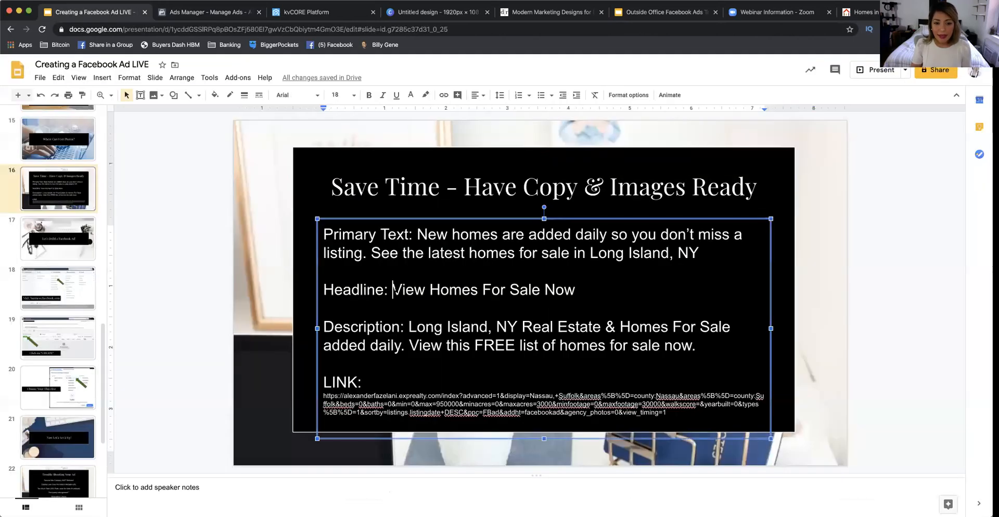
left_click_drag(392, 289, 572, 290)
key("super+c")
left_click(187, 12)
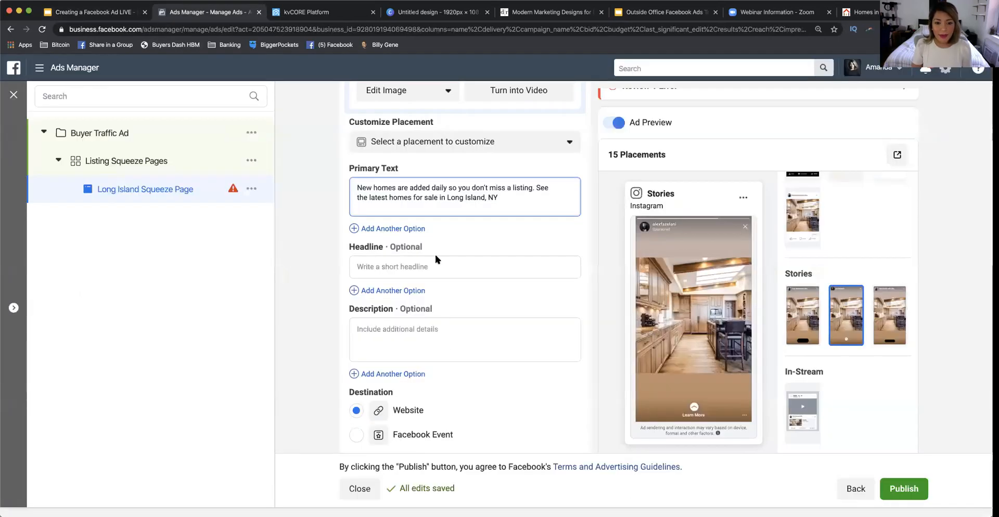
left_click(434, 268)
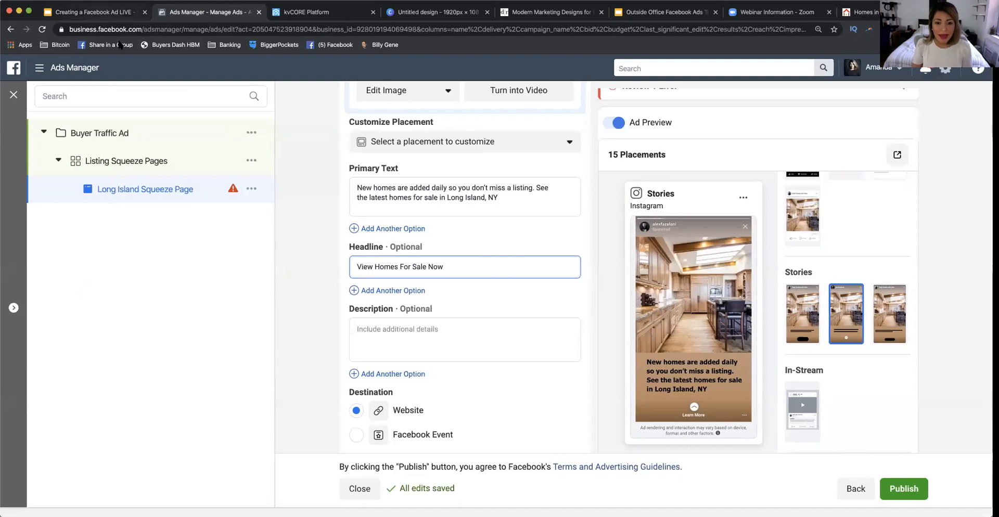
Copy the Google Slides description "Long Island, NY Real Estate & Homes For Sale added daily. View this FREE list of homes for sale now." into the ad.
left_click(93, 11)
left_click(408, 327)
left_click_drag(408, 327, 692, 346)
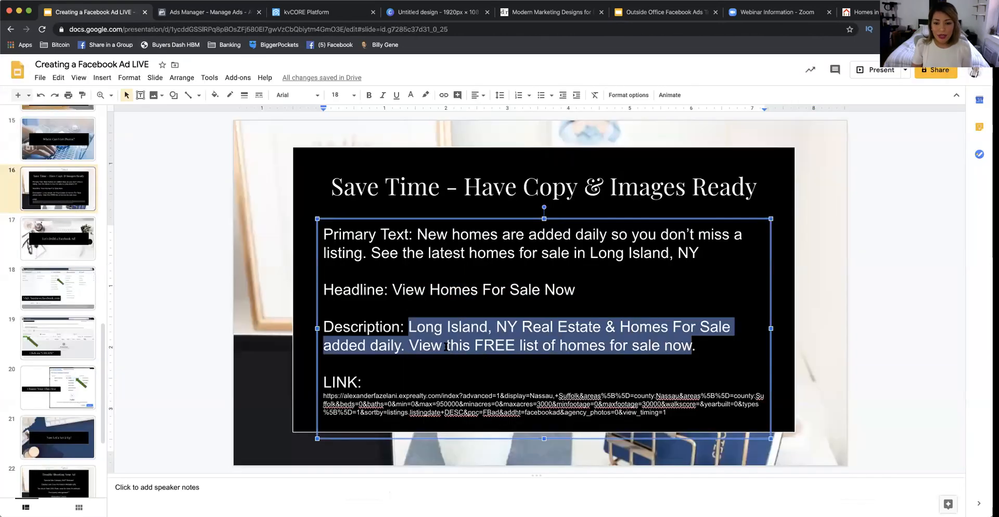
key("super+c")
key("ctrl+shift+Tab")
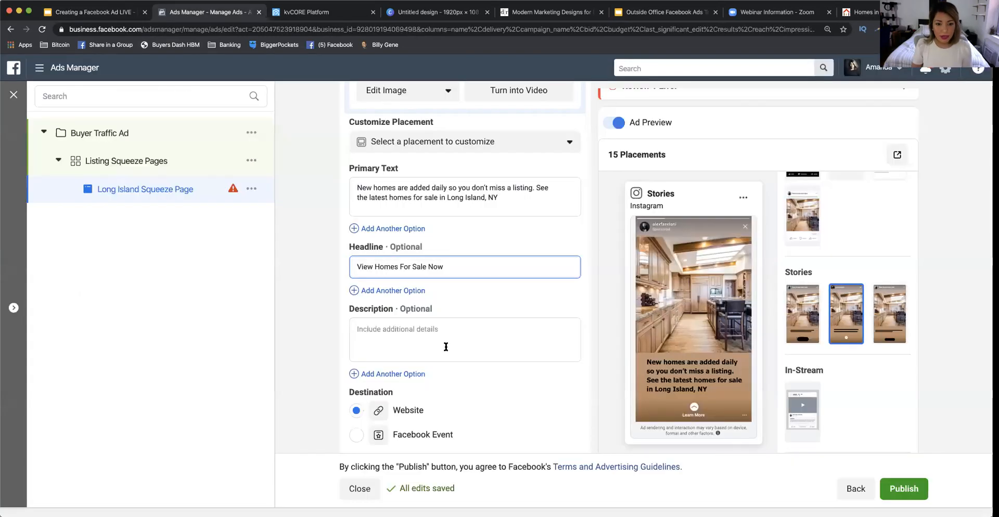
left_click(439, 334)
key("super+v")
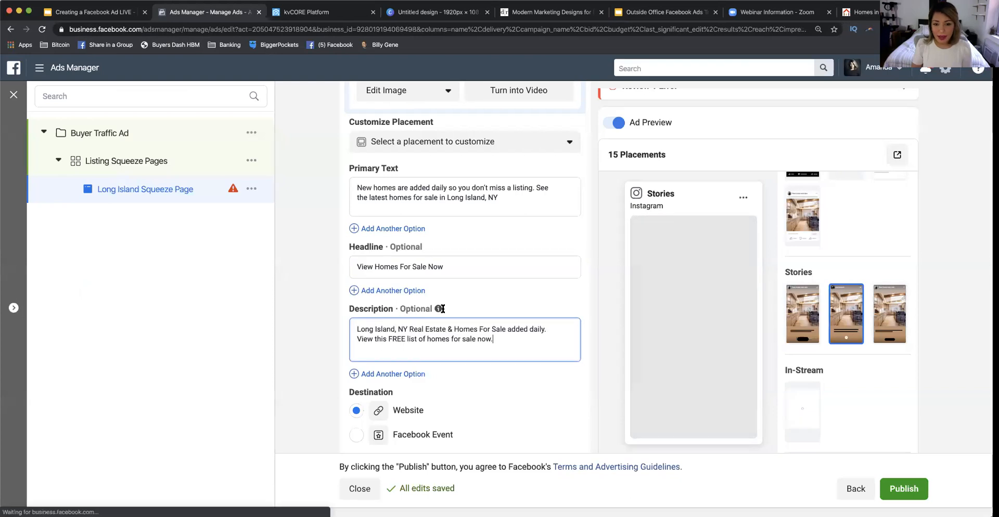
left_click(304, 316)
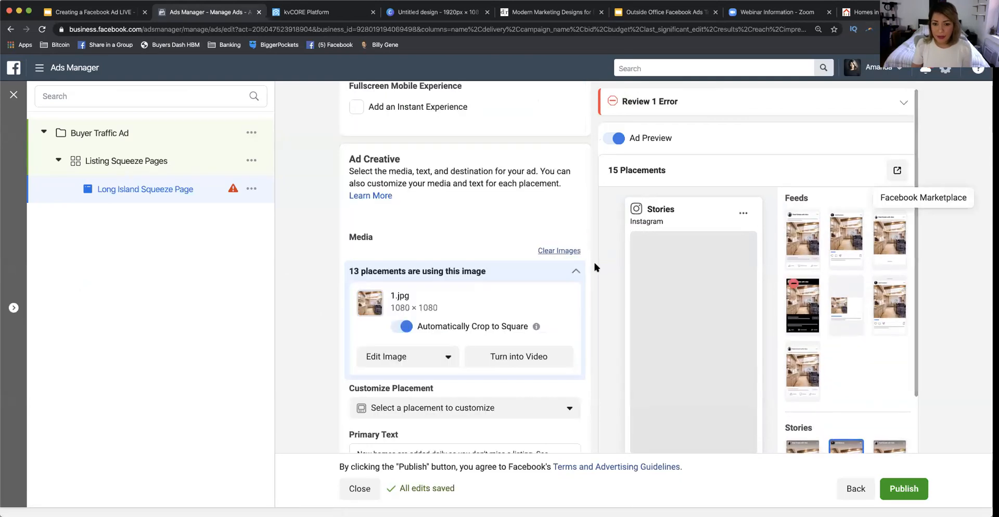
Review the filled-in ad creative and preview the ad in the Facebook News Feed placement.
scroll(594, 261, "down", 3)
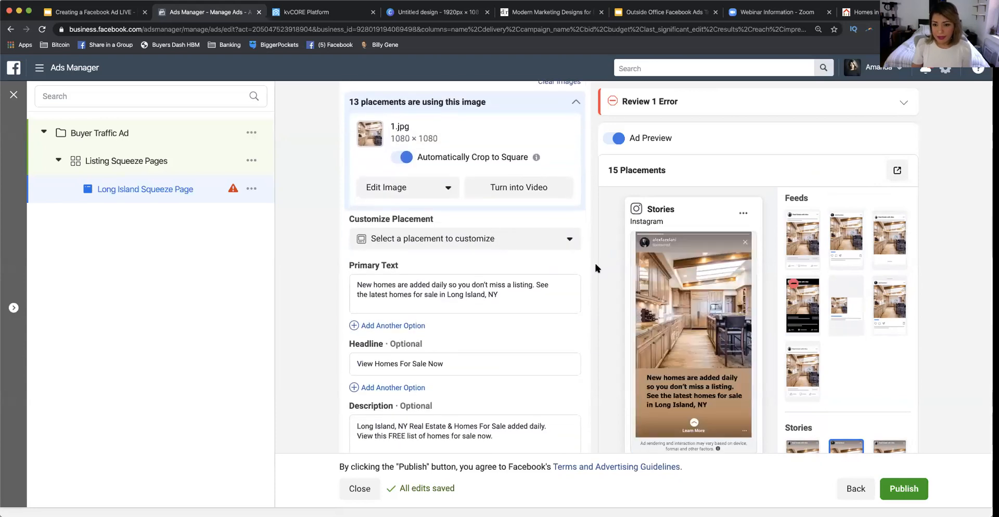
scroll(595, 264, "up", 2)
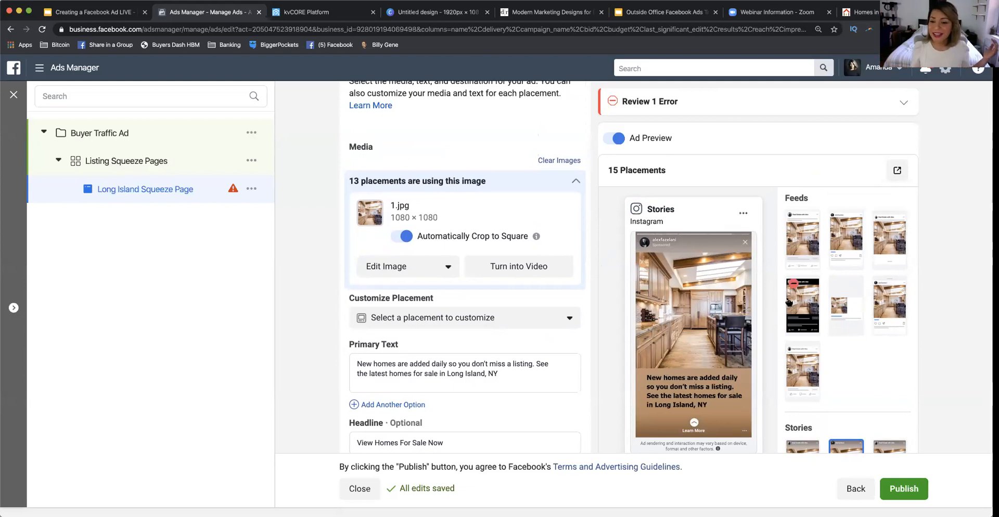
mouse_move(683, 346)
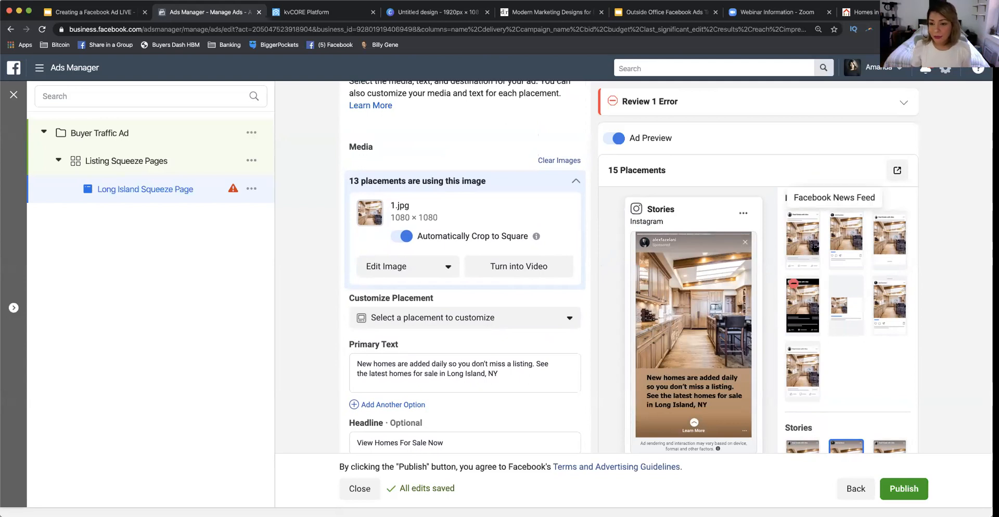
left_click(804, 242)
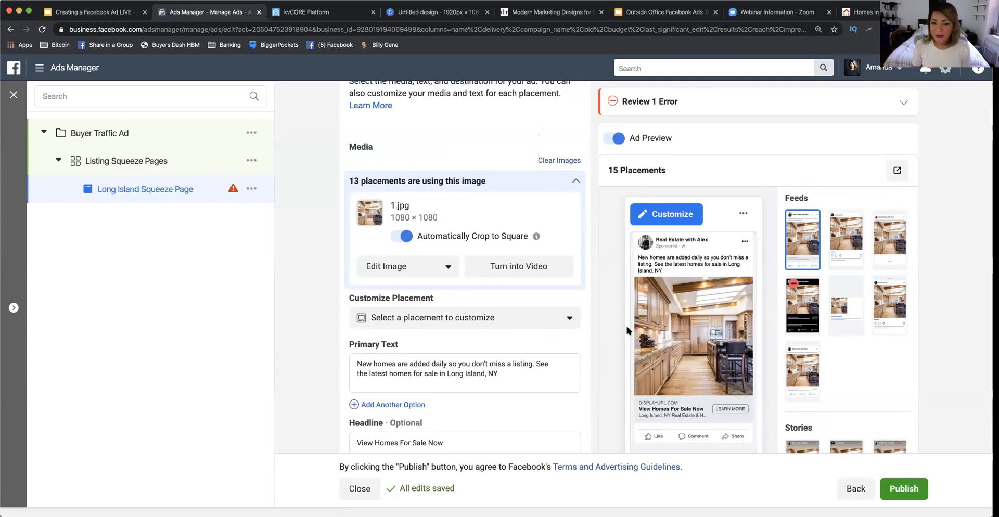
scroll(581, 332, "down", 2)
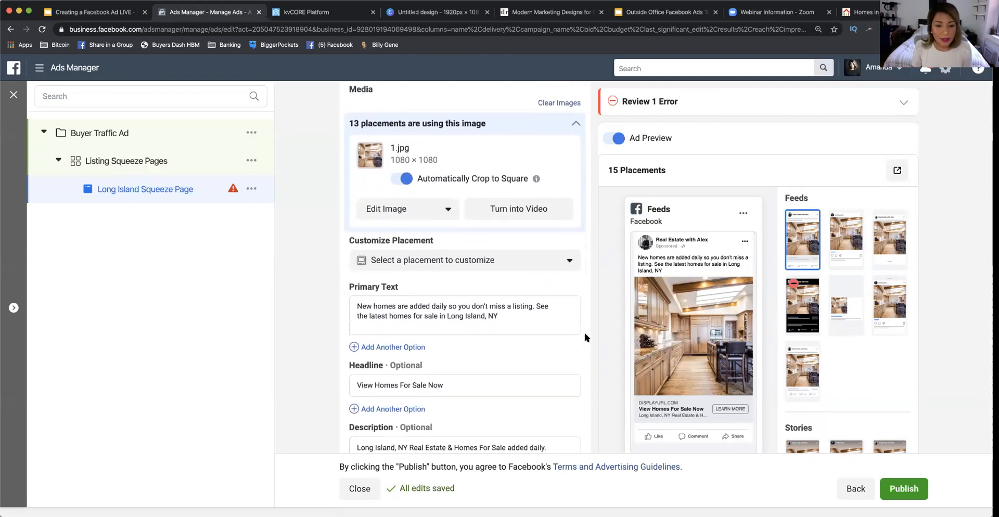
Copy the long home-search link under LINK in the Google Slides deck into the ad's Website URL in Ads Manager.
scroll(585, 335, "down", 6)
scroll(584, 332, "down", 3)
left_click(397, 327)
left_click(91, 12)
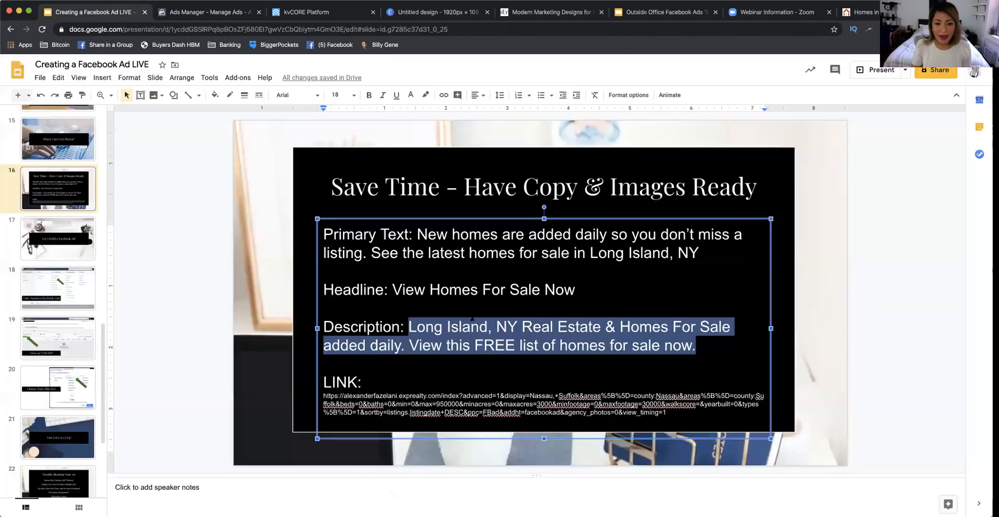
left_click_drag(324, 396, 670, 413)
key("super+c")
left_click(203, 12)
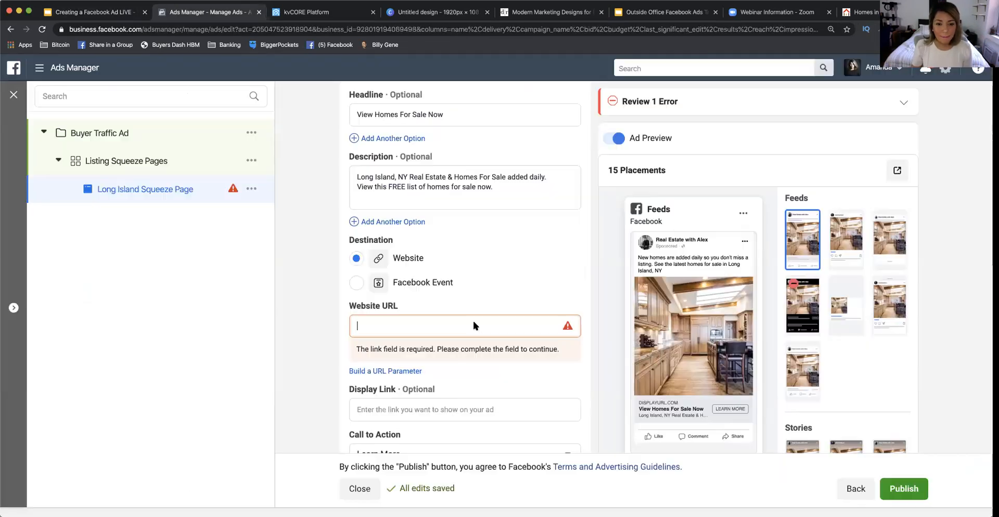
key("super+v")
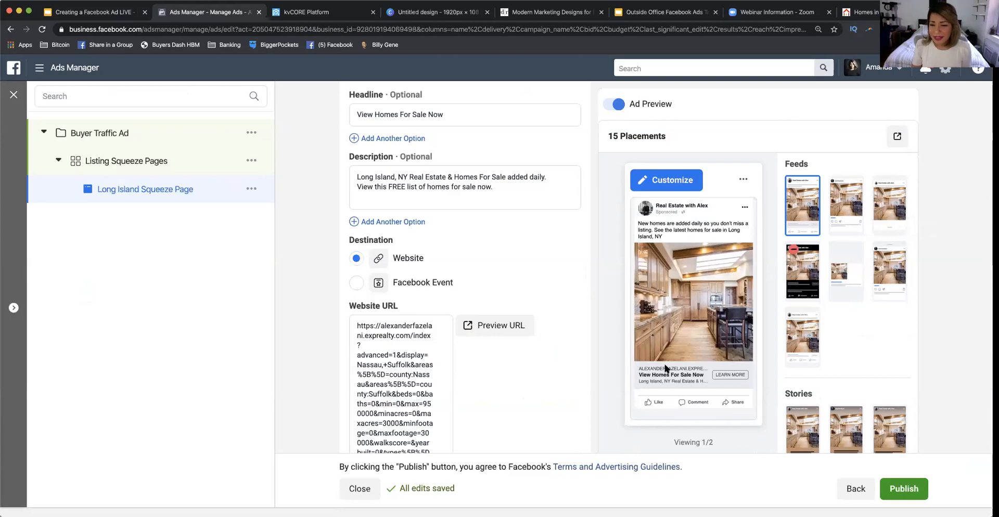
Fill the ad's Display Link with only the base exprealty.com address, copied from the start of the Website URL.
scroll(550, 332, "down", 5)
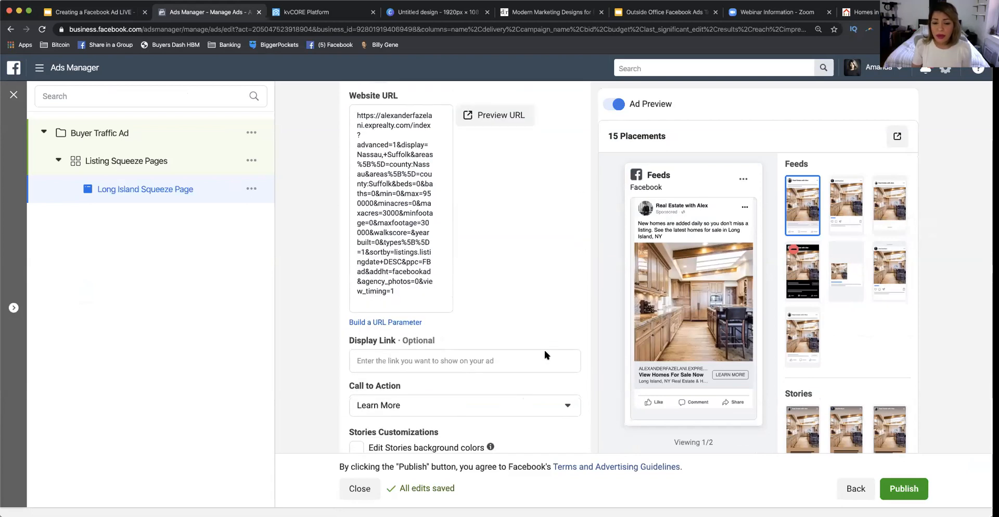
left_click(539, 358)
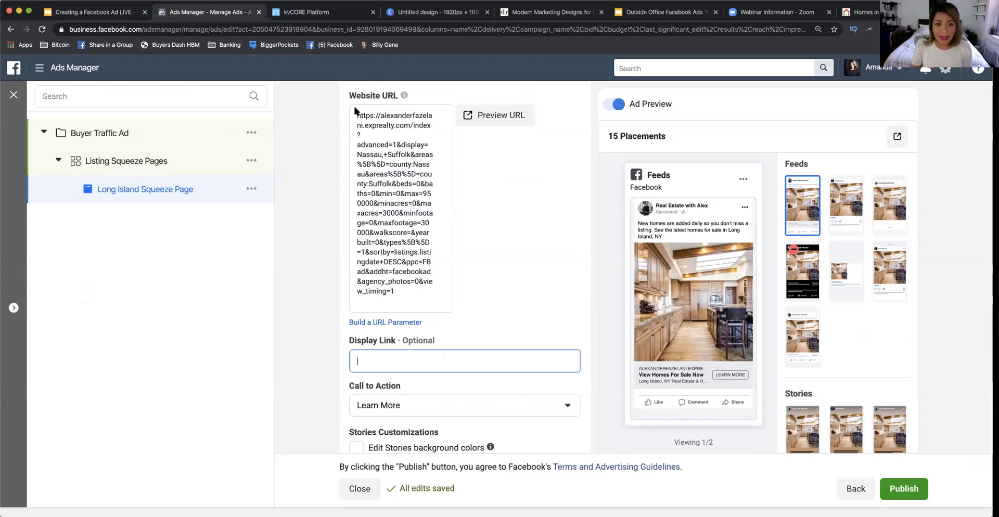
left_click(358, 113)
left_click(408, 123, "shift")
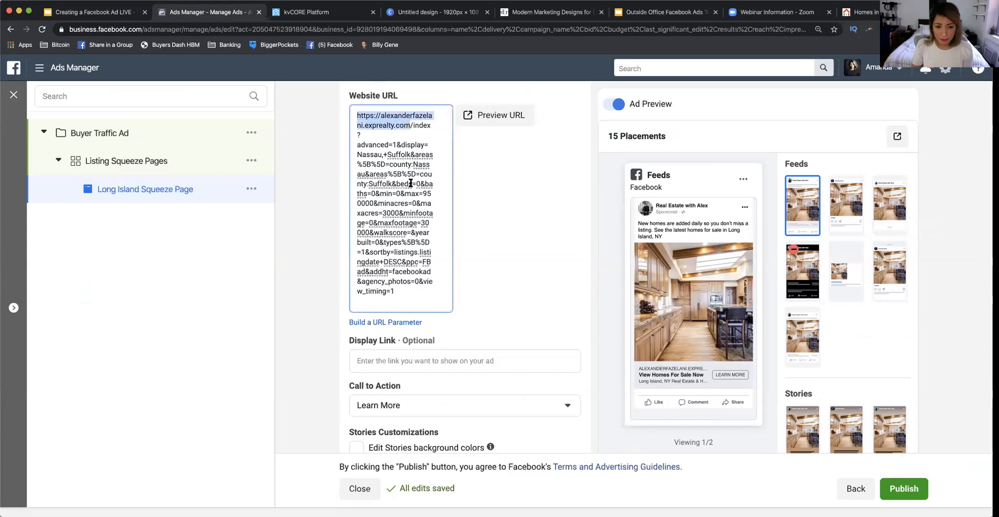
left_click(414, 363)
key("super+v")
left_click(529, 329)
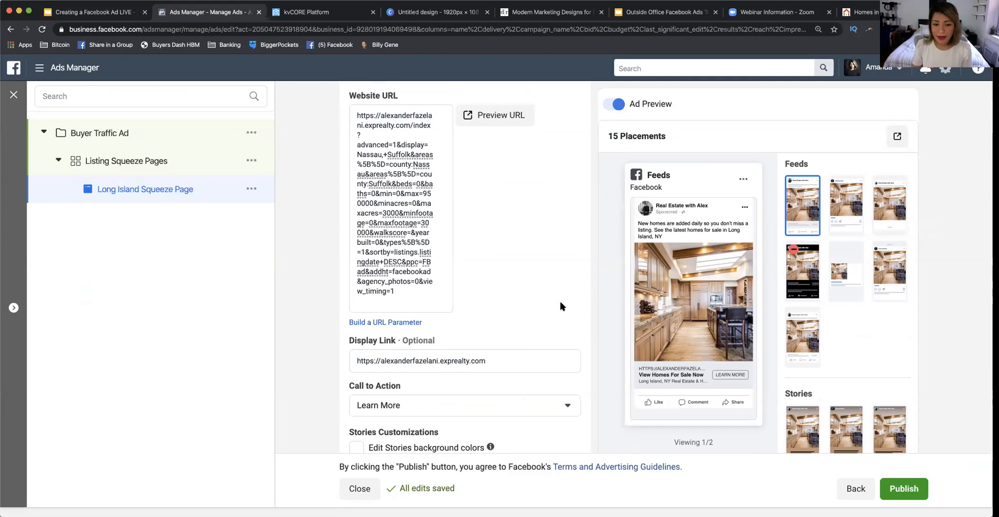
Choose Learn More as the ad's Call to Action.
scroll(560, 301, "down", 4)
left_click(492, 296)
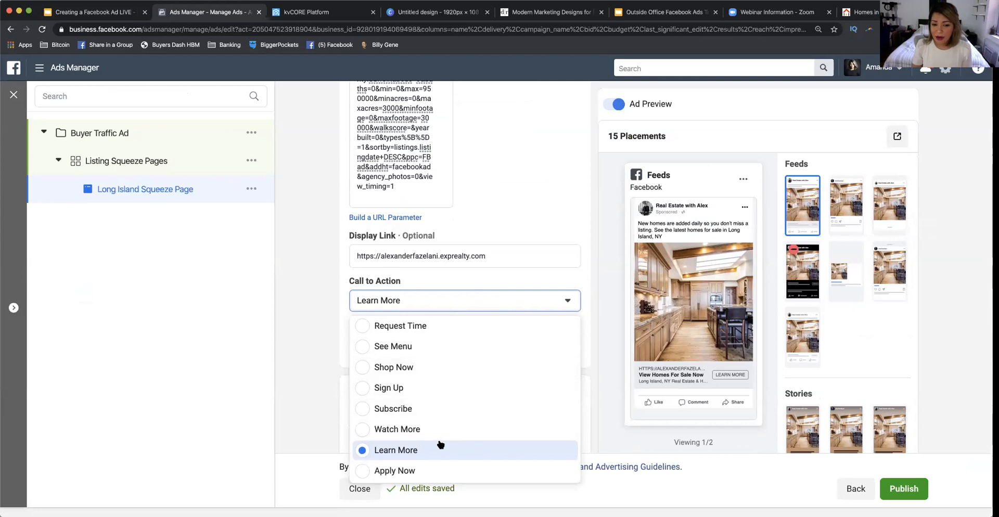
left_click(407, 449)
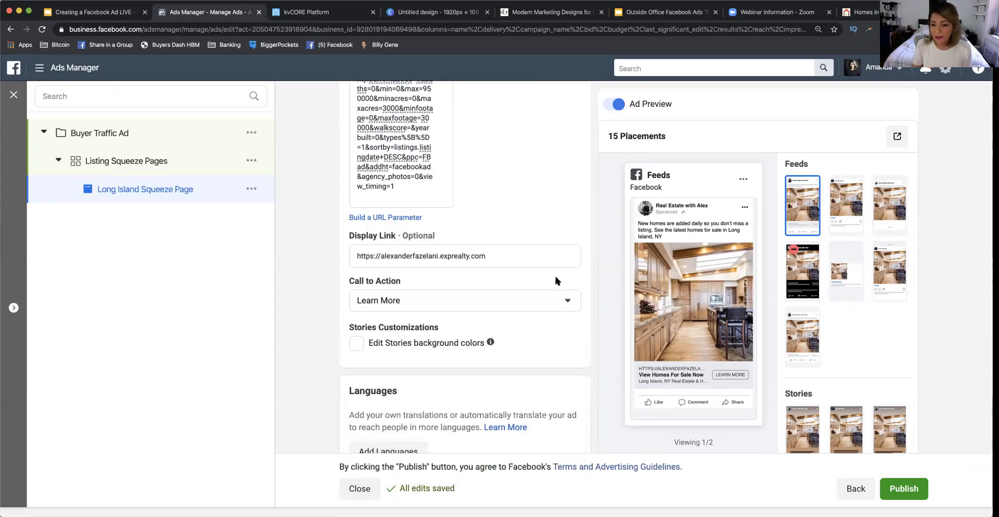
Review the ad's Languages and Tracking settings, including the Facebook Pixel under Conversion Tracking.
scroll(534, 355, "down", 1)
scroll(535, 354, "down", 5)
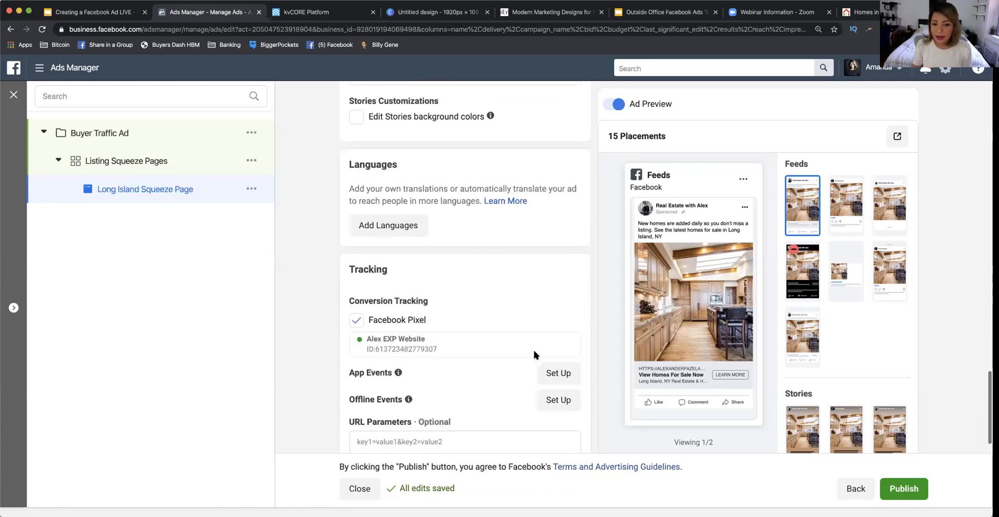
scroll(533, 354, "down", 1)
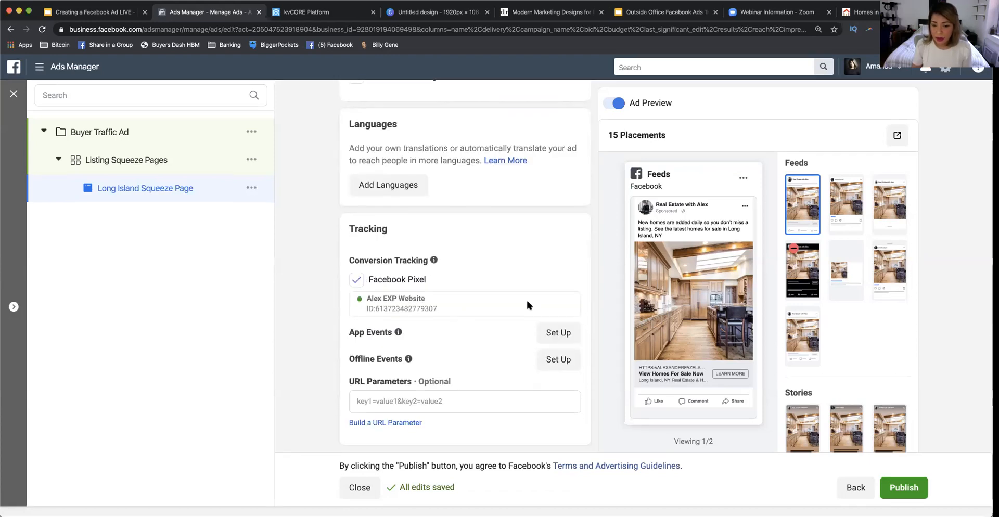
scroll(527, 304, "up", 4)
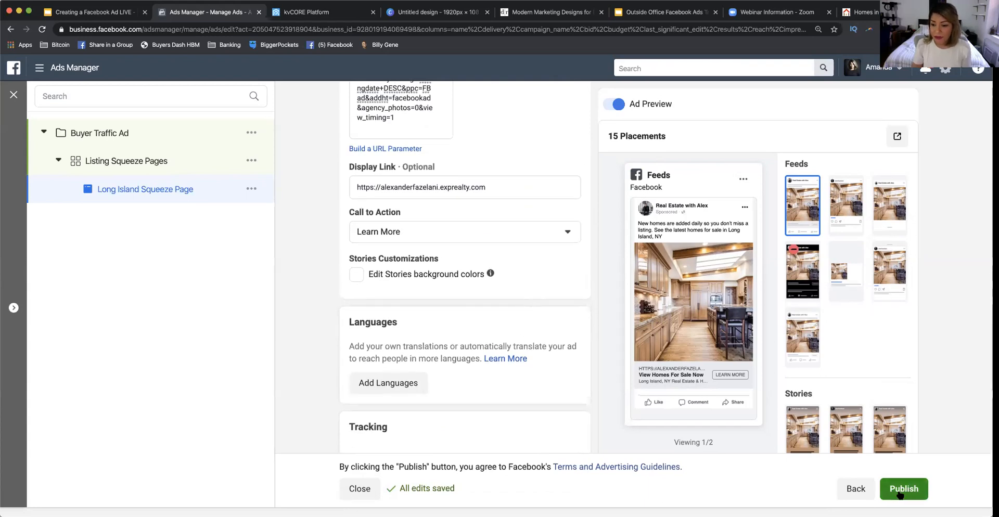
left_click_drag(951, 495, 770, 481)
left_click(965, 479)
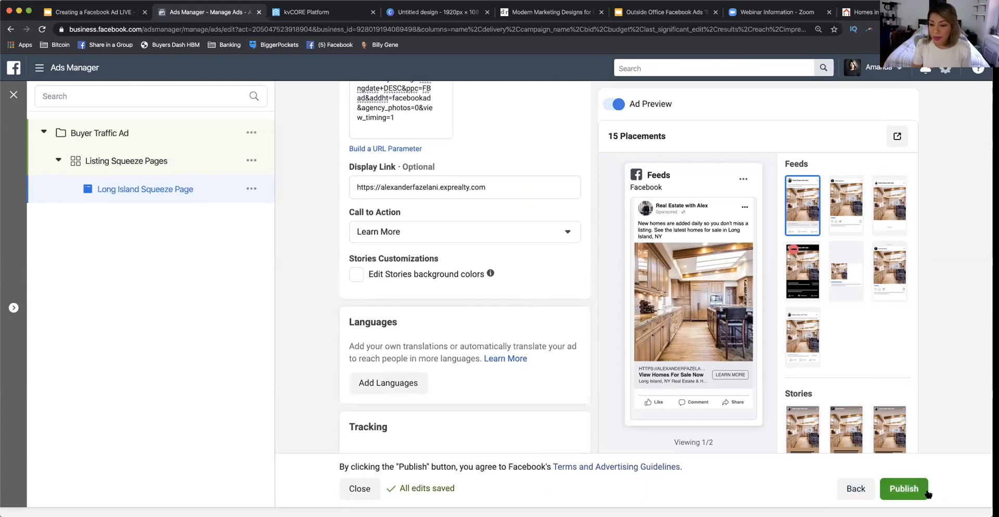